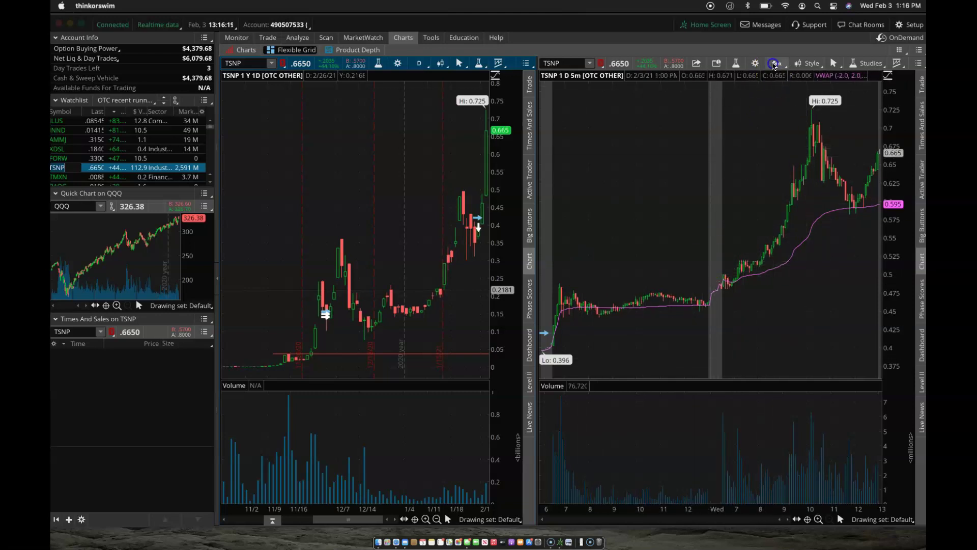
- Switch the intraday TSNP chart to a one-minute timeframe and focus it on the February 2 session
click(776, 63)
click(748, 118)
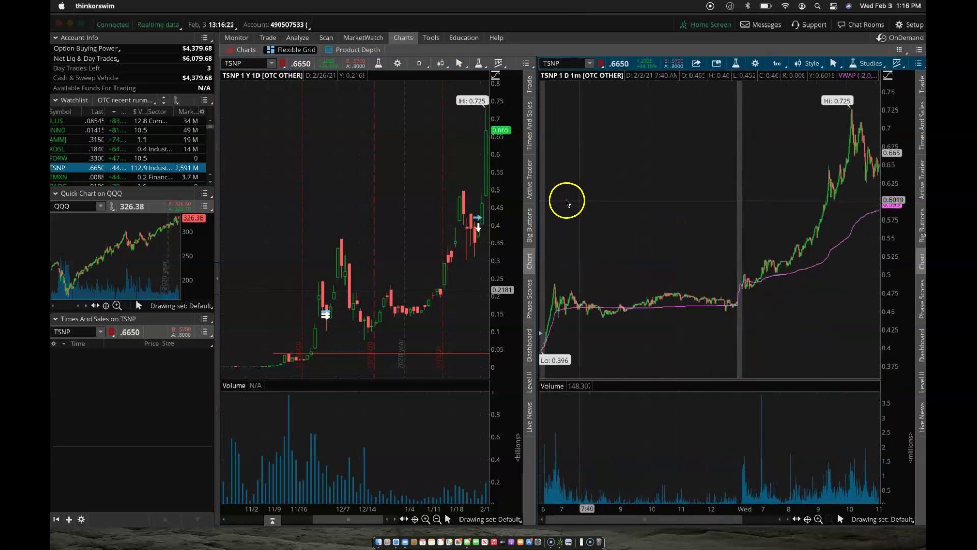
drag(543, 207, 685, 215)
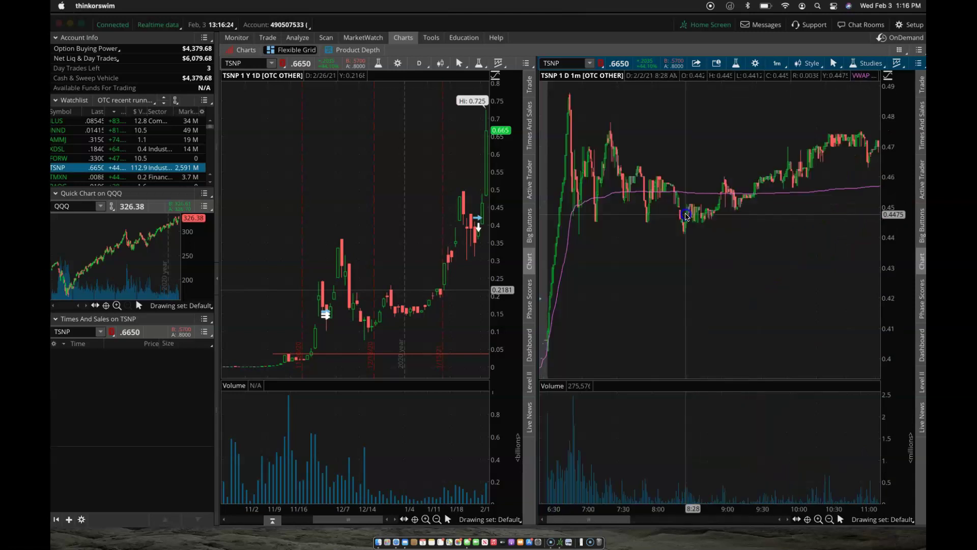
drag(559, 305, 588, 303)
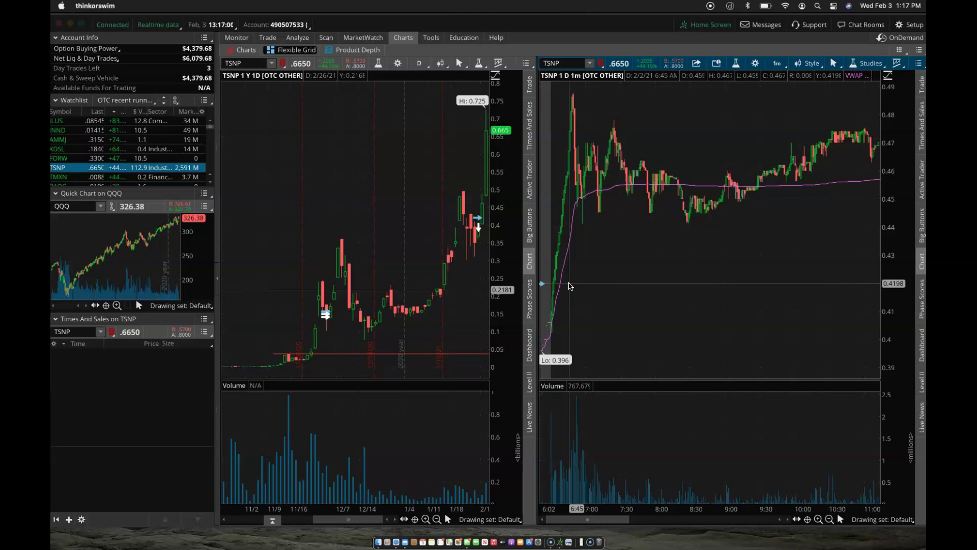
- Examine TSNP's one-minute price action and VWAP from the February 2 session through the February 3 climb
click(612, 229)
key(Right)
key(Right)
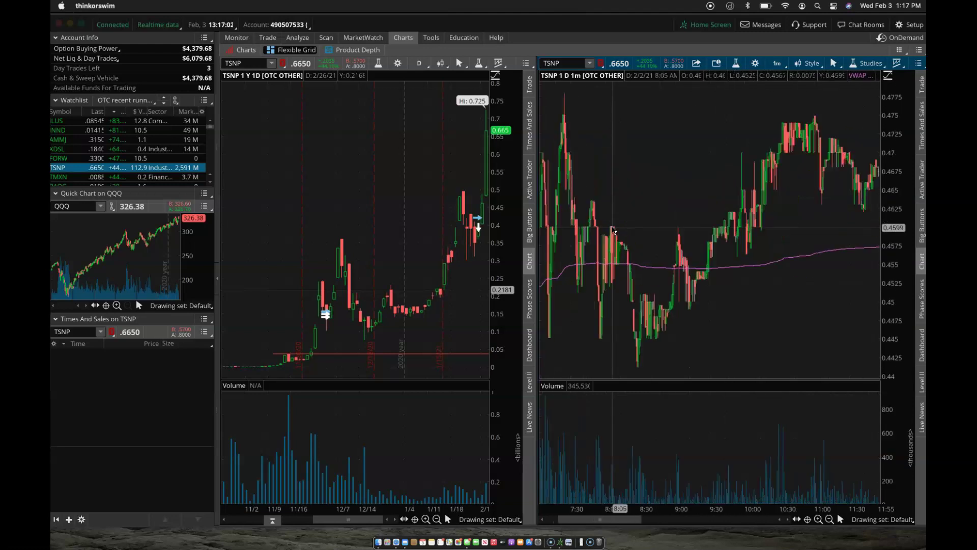
scroll(612, 229, down, 10)
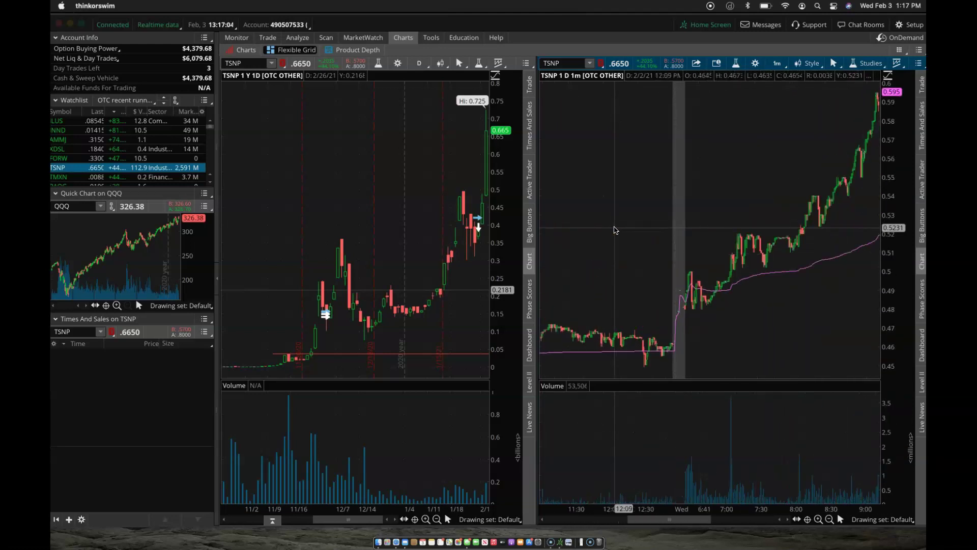
scroll(614, 230, down, 3)
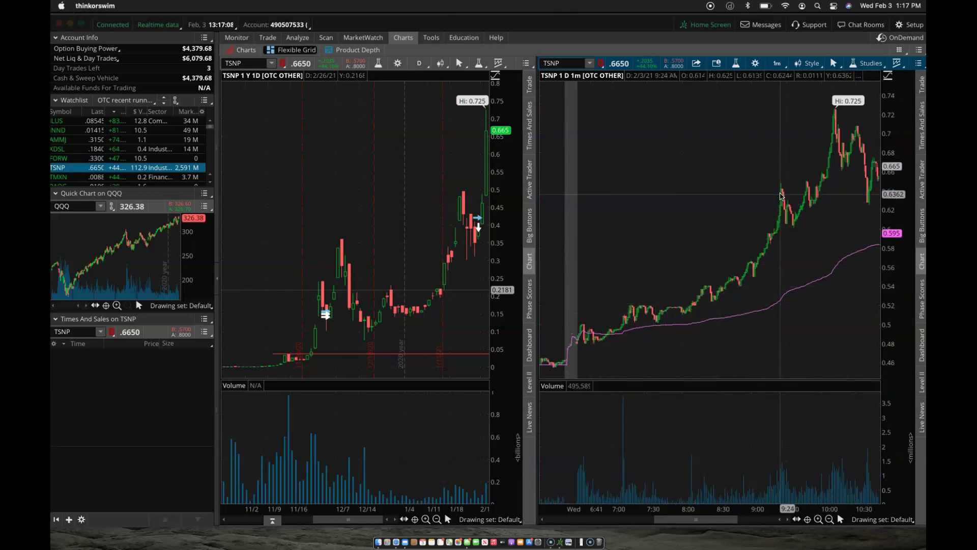
drag(780, 195, 775, 197)
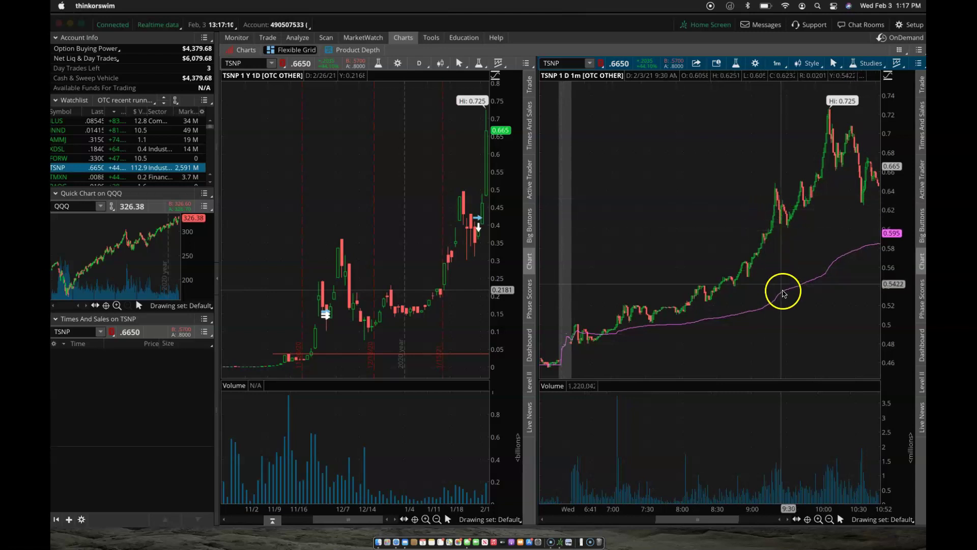
drag(786, 301, 787, 325)
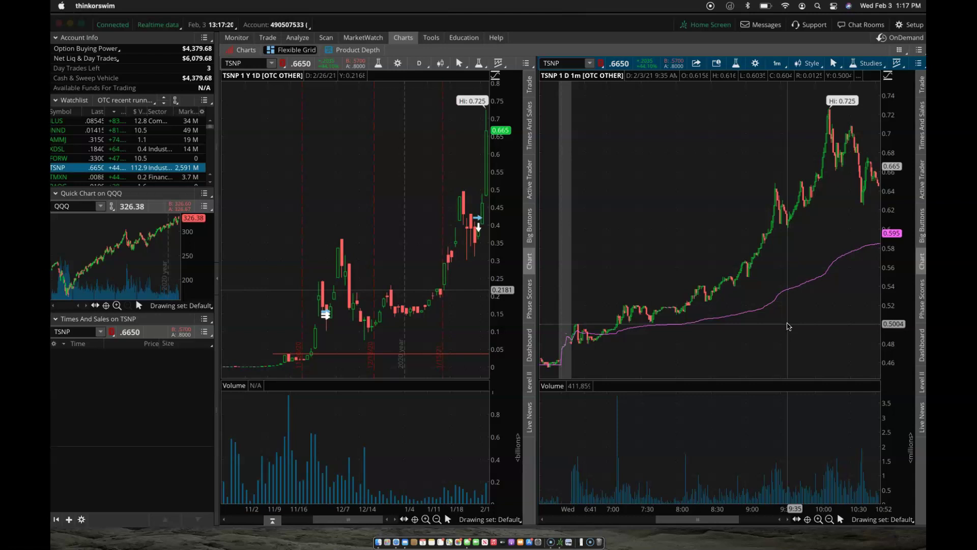
mouse_move(788, 326)
mouse_down()
mouse_move(747, 264)
mouse_move(566, 342)
mouse_move(596, 346)
mouse_move(605, 331)
mouse_move(606, 347)
mouse_move(611, 331)
mouse_move(685, 307)
mouse_up()
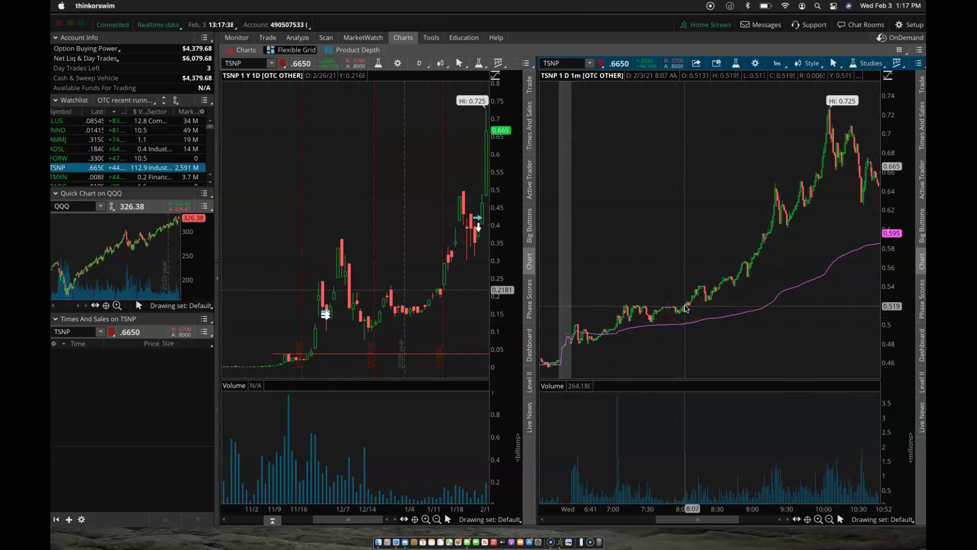
mouse_move(683, 309)
mouse_down()
mouse_move(578, 349)
mouse_move(726, 290)
mouse_move(733, 329)
mouse_move(750, 308)
mouse_up()
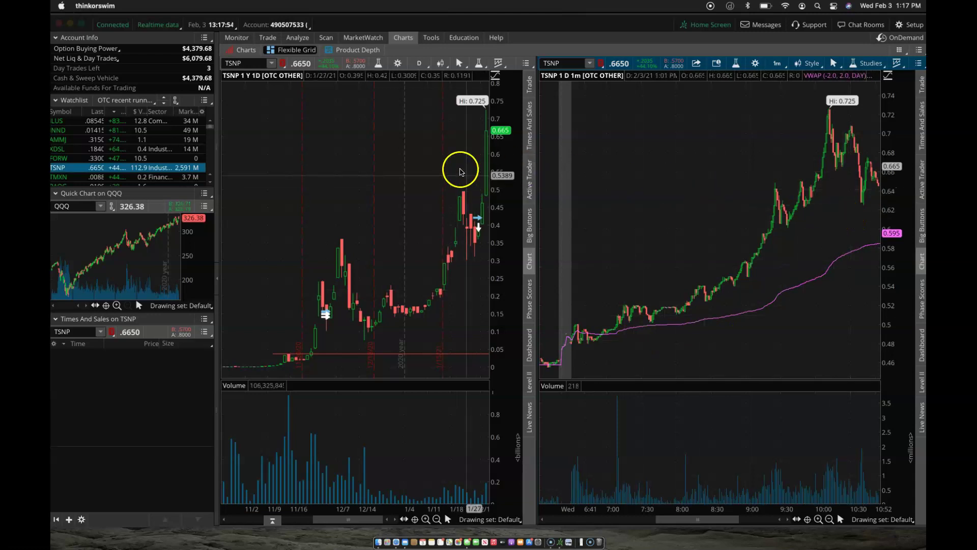
- Browse the OTC watchlist and load the symbol INKW in the linked charts
scroll(135, 146, up, 2)
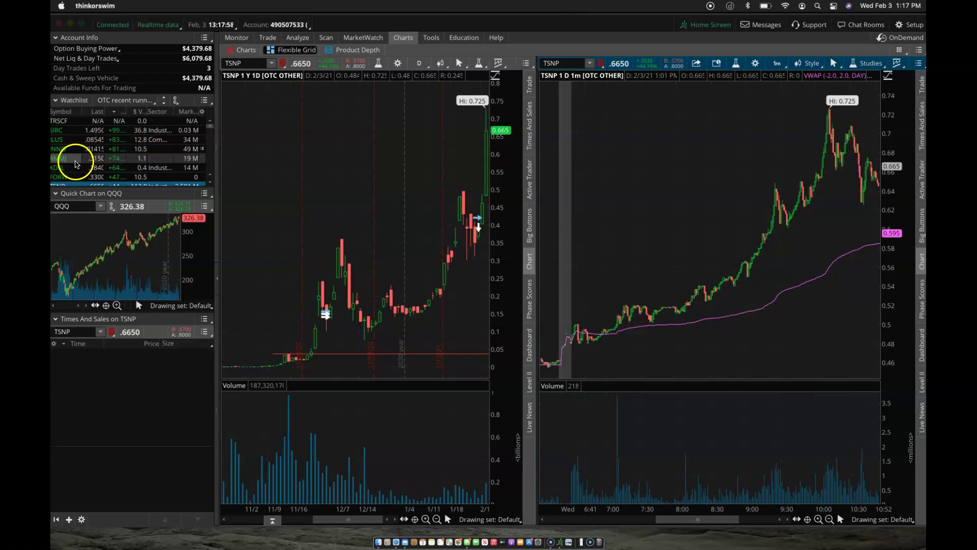
scroll(75, 163, down, 5)
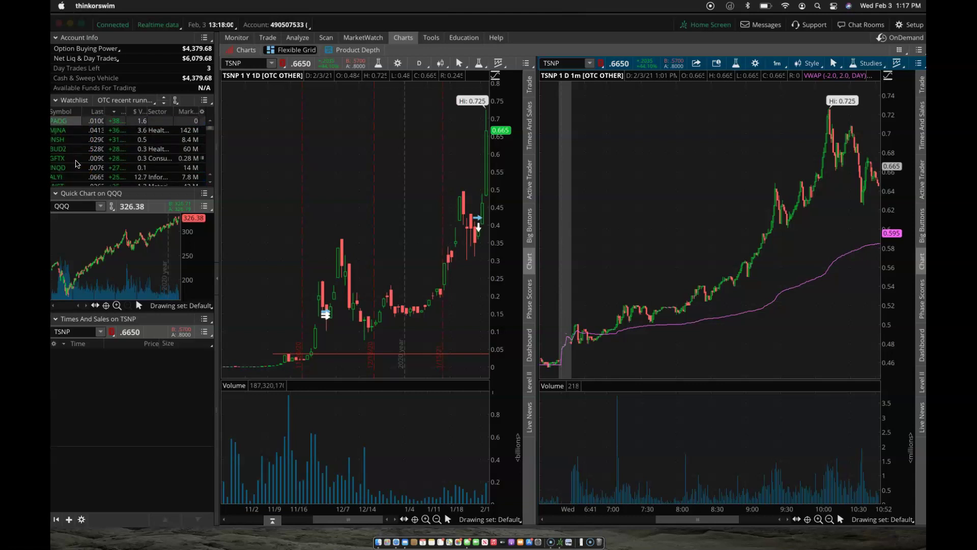
scroll(76, 163, up, 5)
click(257, 65)
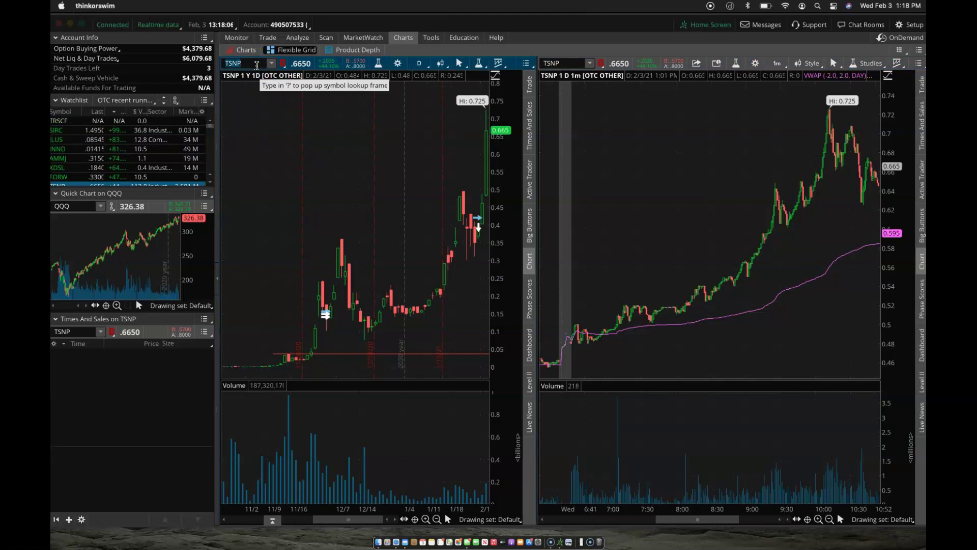
text(INKW)
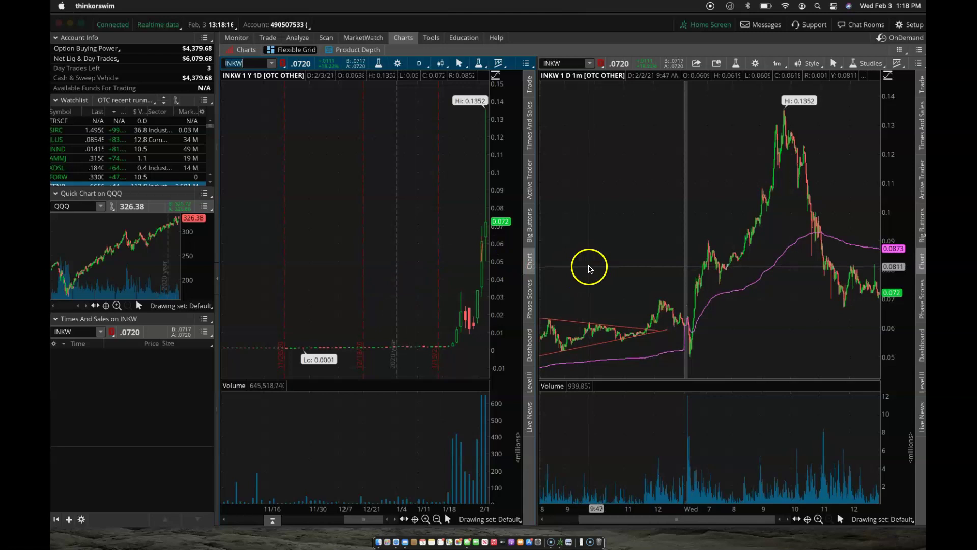
- Inspect the February 2 triangle trendlines and their breakout area on INKW's one-minute chart
scroll(589, 269, left, 5)
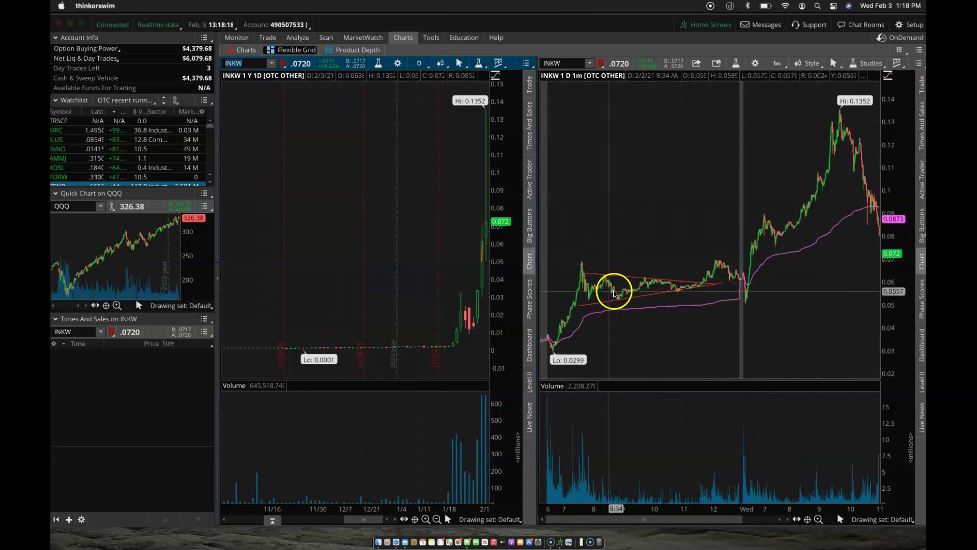
drag(547, 290, 741, 299)
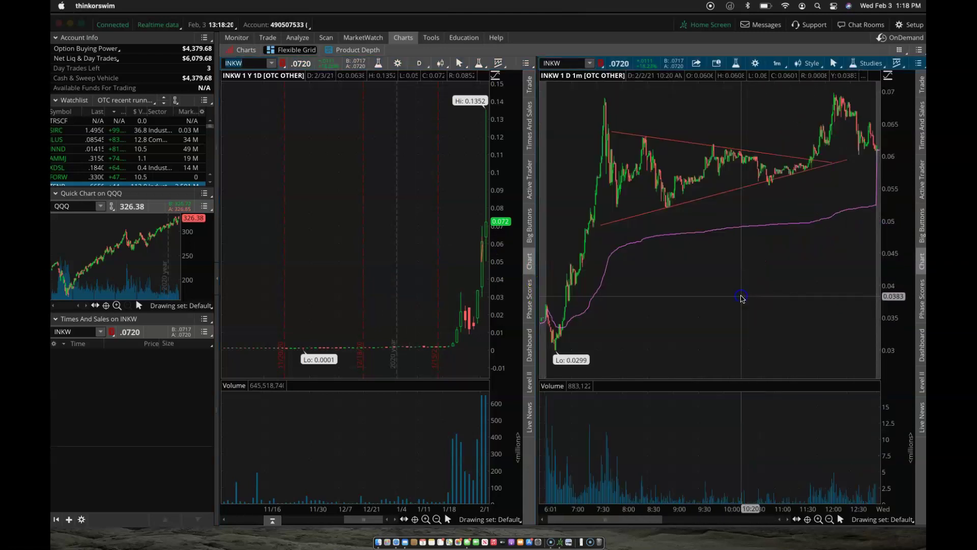
click(817, 155)
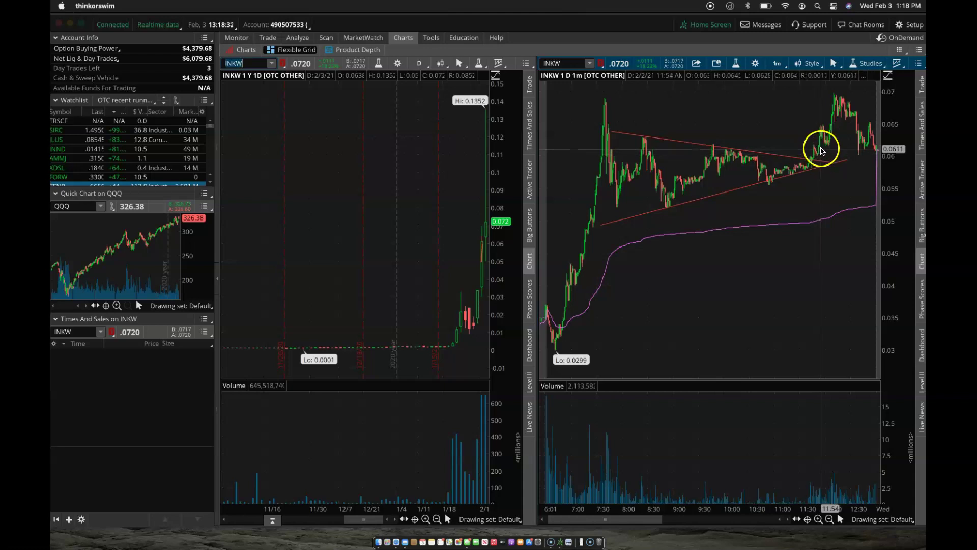
mouse_move(813, 162)
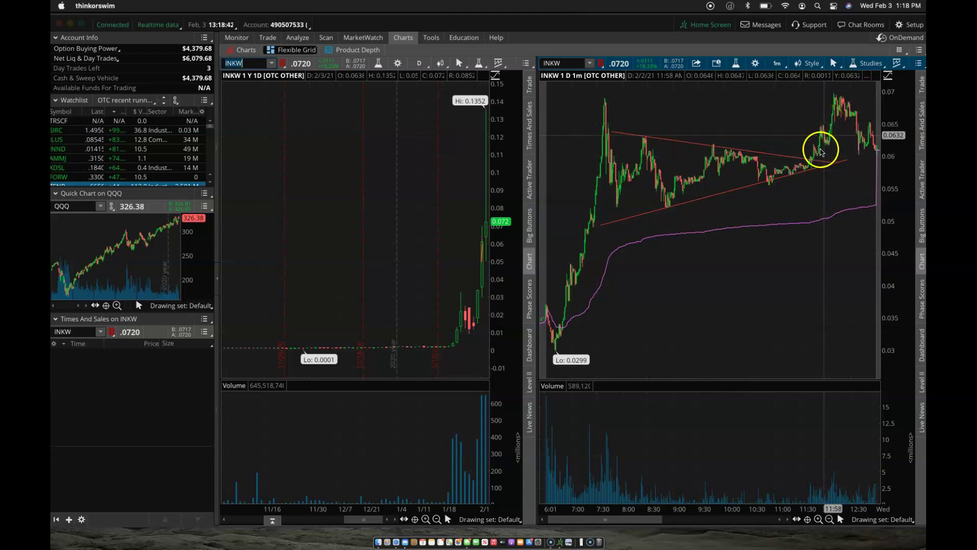
- Examine INKW's one-minute candles around the February 2 close and the February 3 open
scroll(811, 165, right, 5)
scroll(813, 165, down, 8)
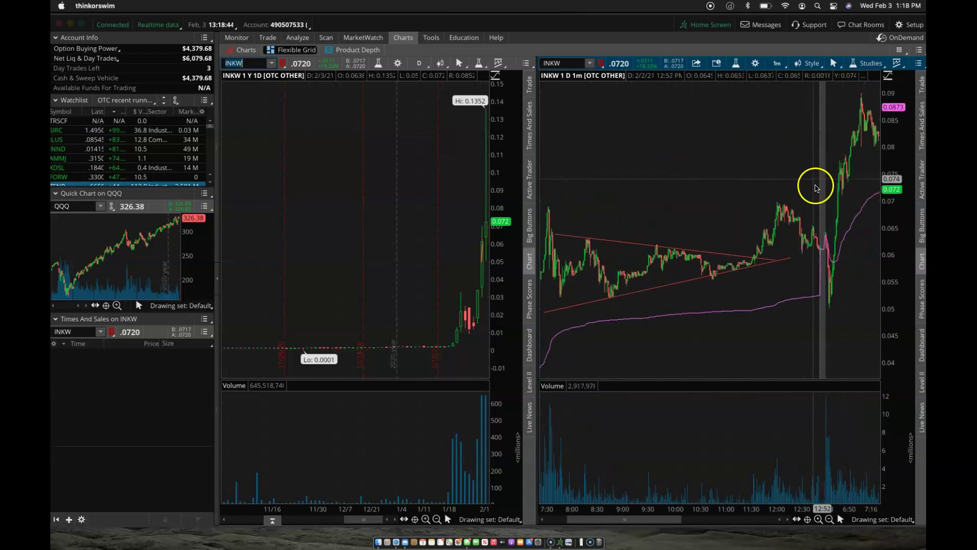
scroll(784, 235, down, 2)
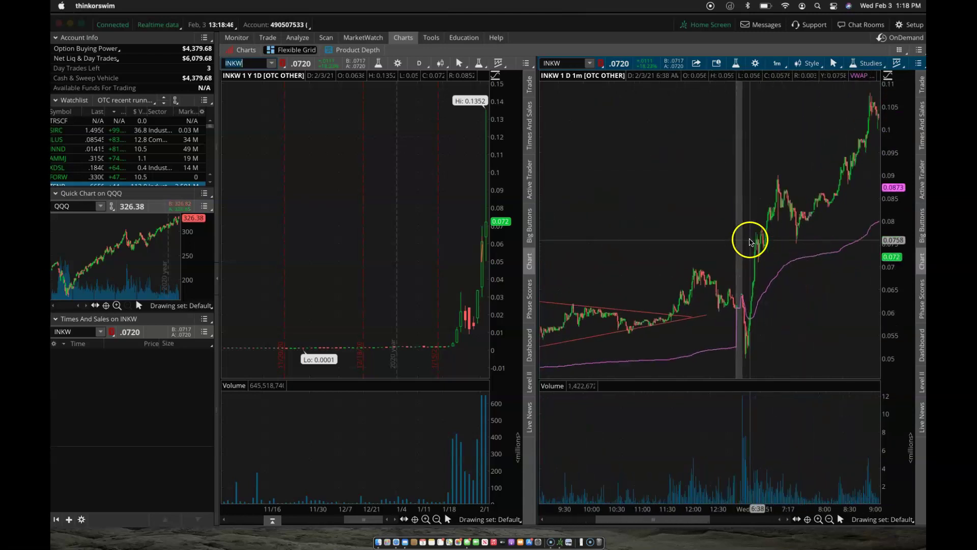
drag(757, 248, 804, 247)
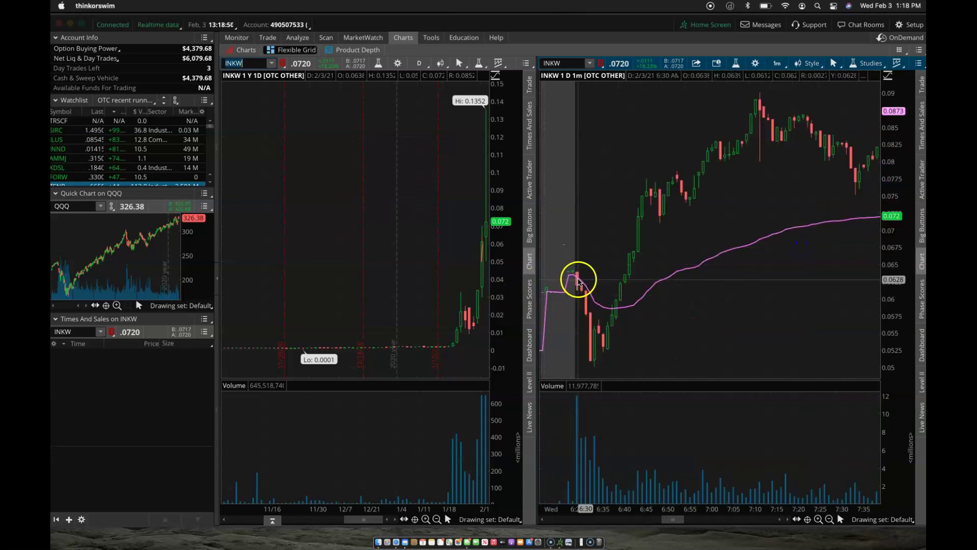
scroll(576, 280, up, 5)
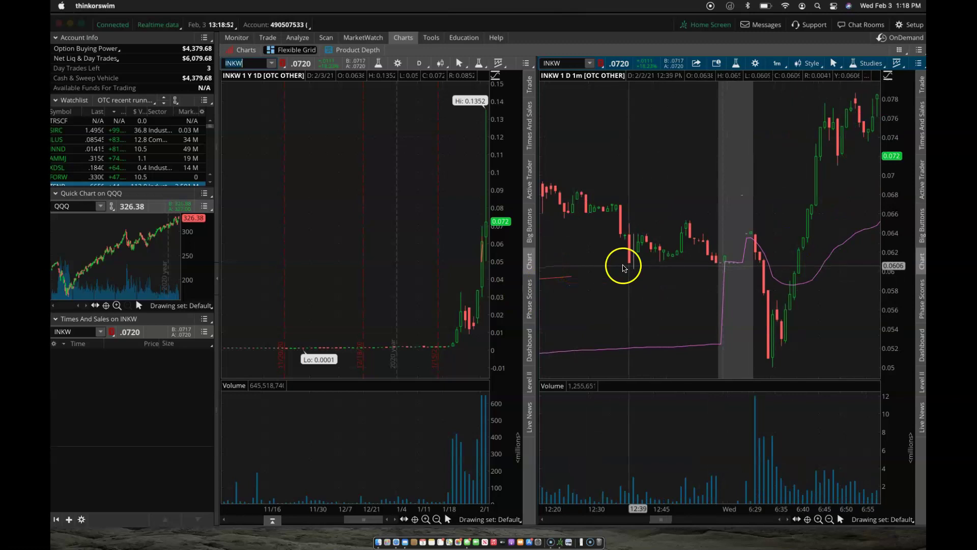
scroll(641, 266, down, 1)
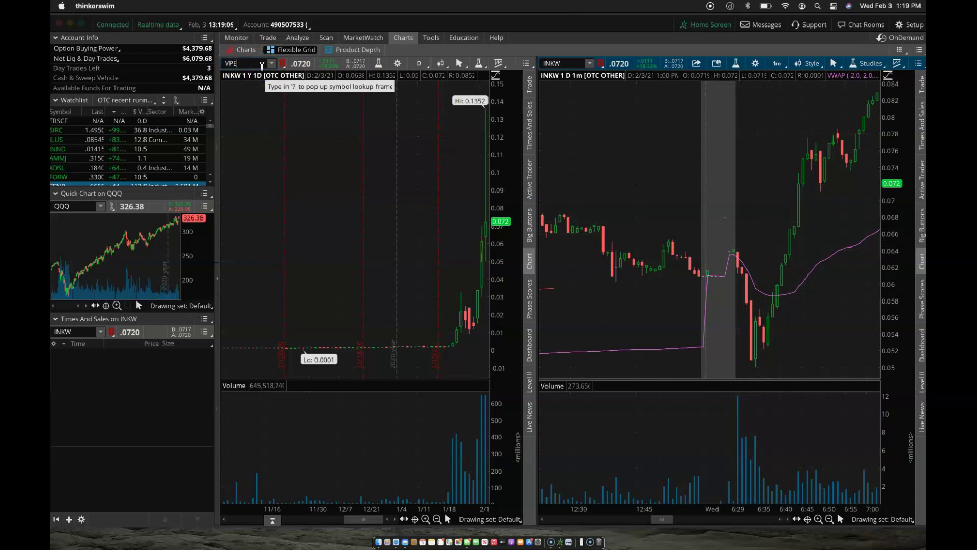
- Load the symbol VPER in the daily and one-minute charts
key(Return)
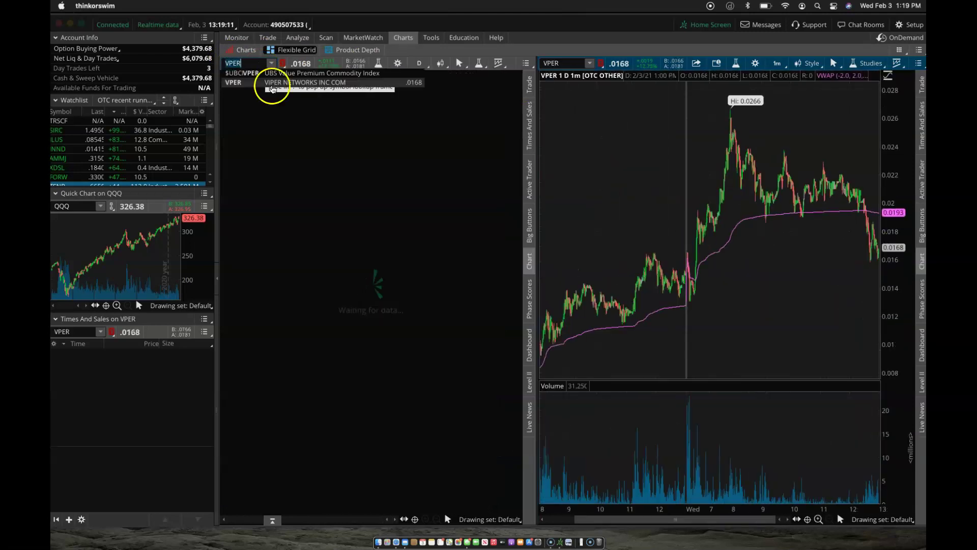
click(273, 85)
click(440, 255)
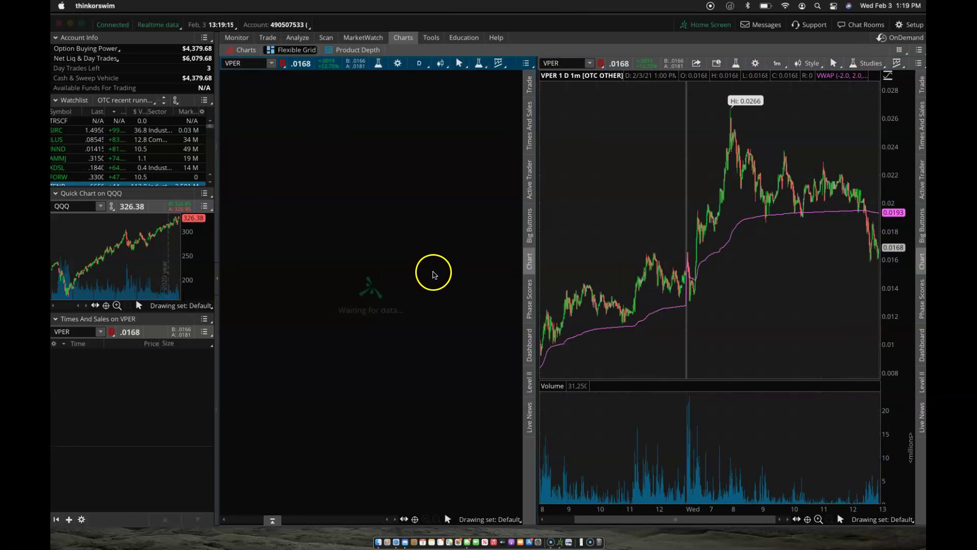
- Examine VPER's February 3 open on the one-minute chart and its recent daily candles, and autozoom the intraday chart
drag(680, 251, 735, 252)
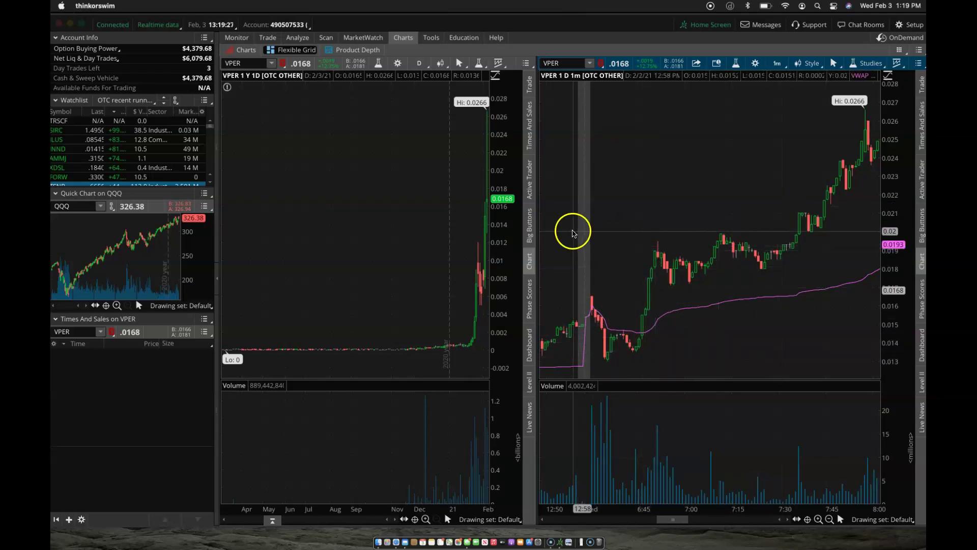
scroll(432, 234, up, 5)
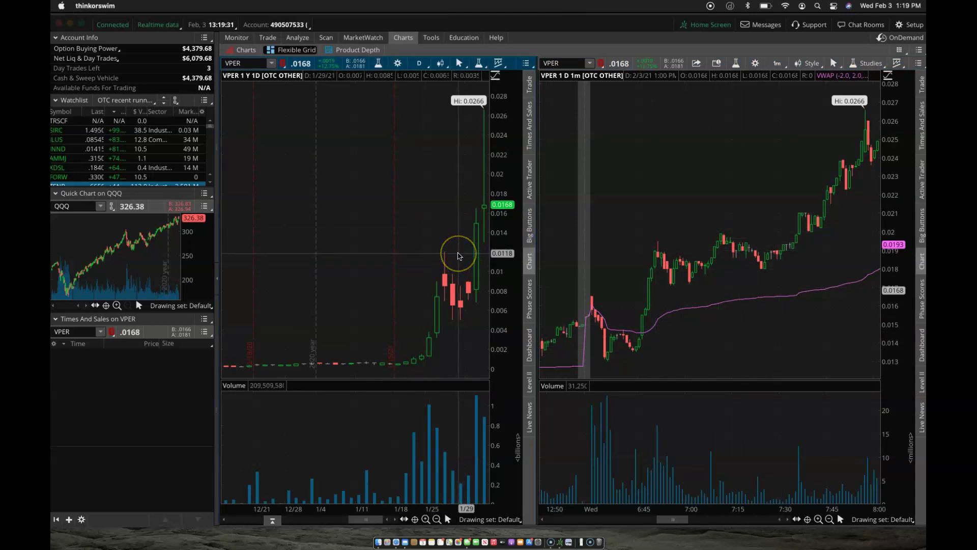
click(475, 258)
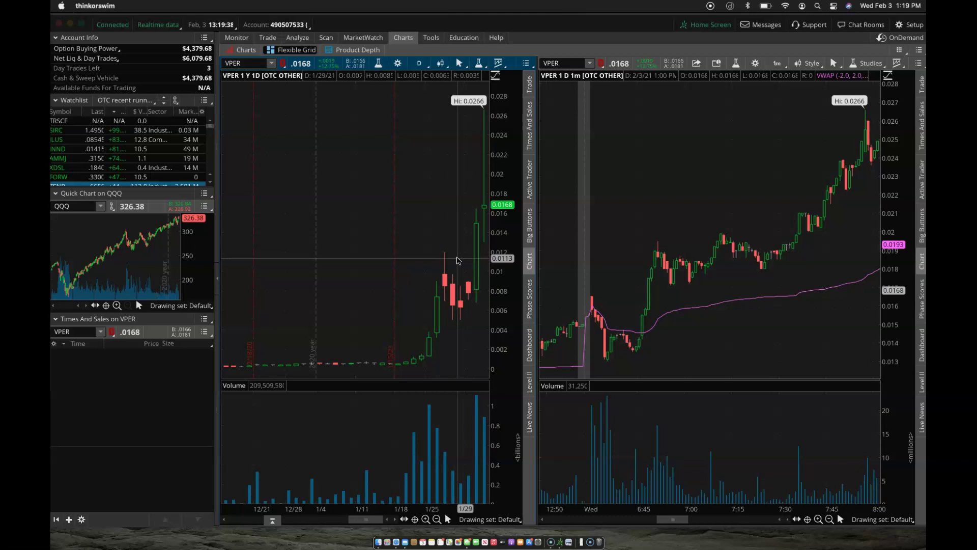
drag(441, 257, 396, 254)
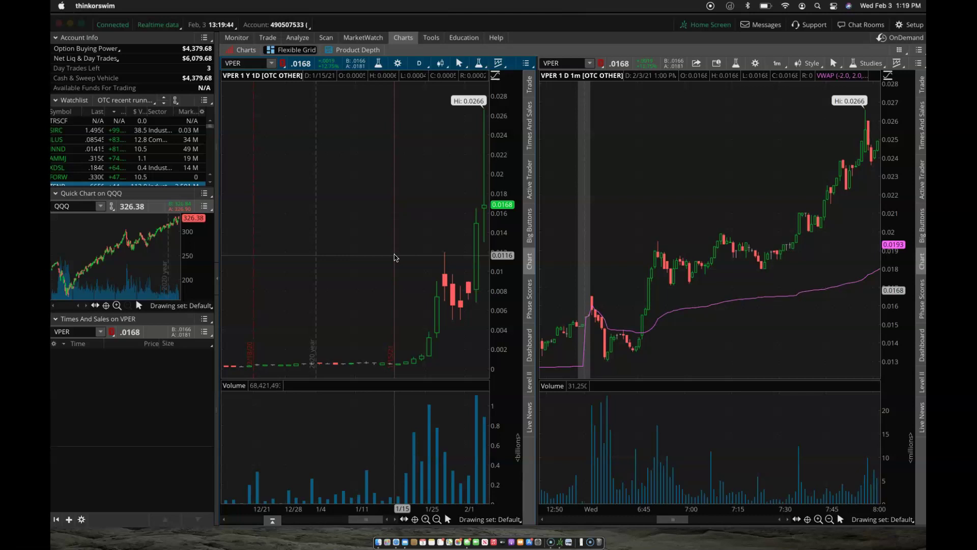
click(458, 249)
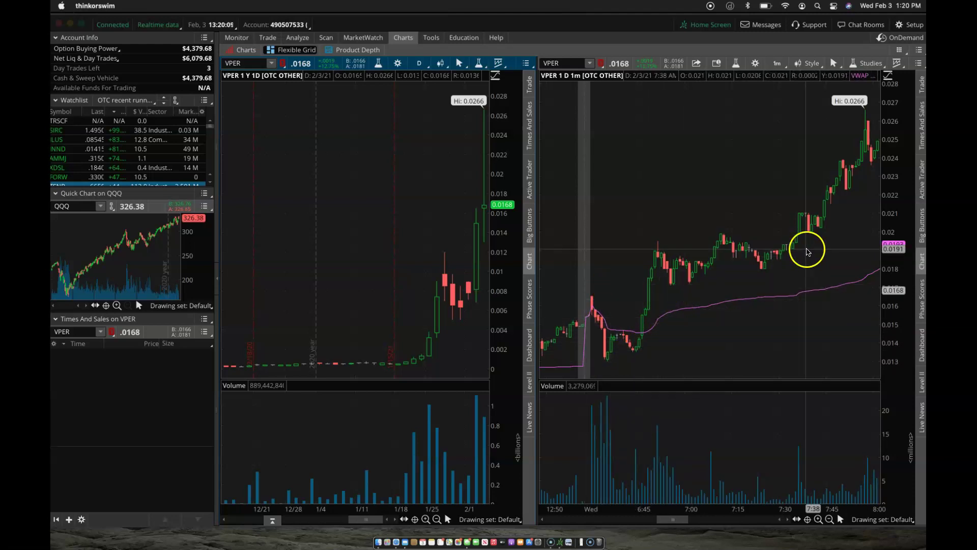
right_click(676, 178)
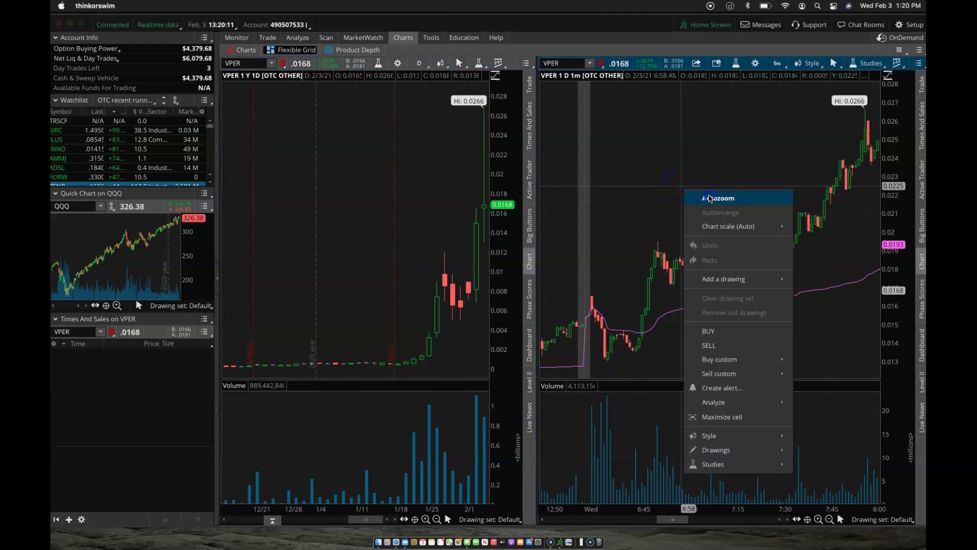
click(708, 192)
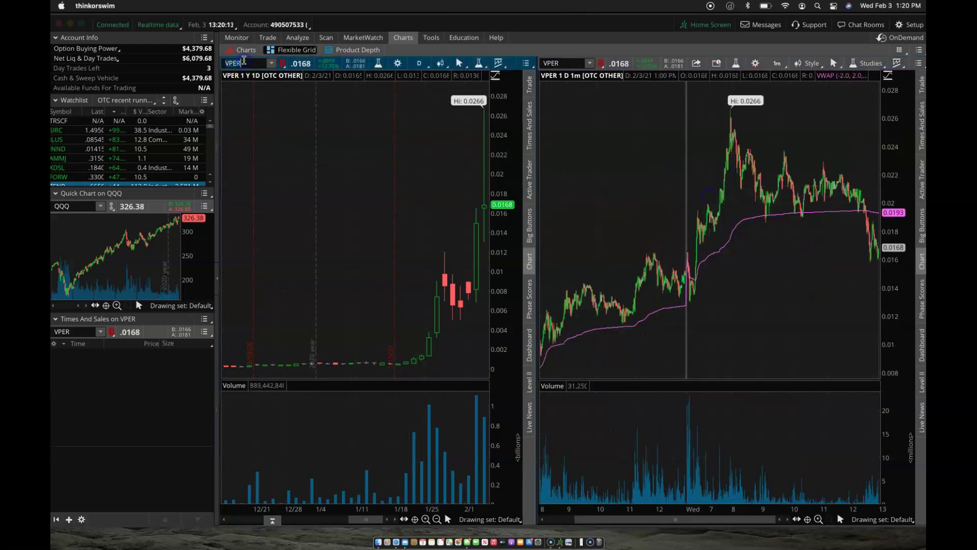
- Load the symbol ALYI in both charts and show its daily candles from mid-January to early February
click(244, 61)
text(AL)
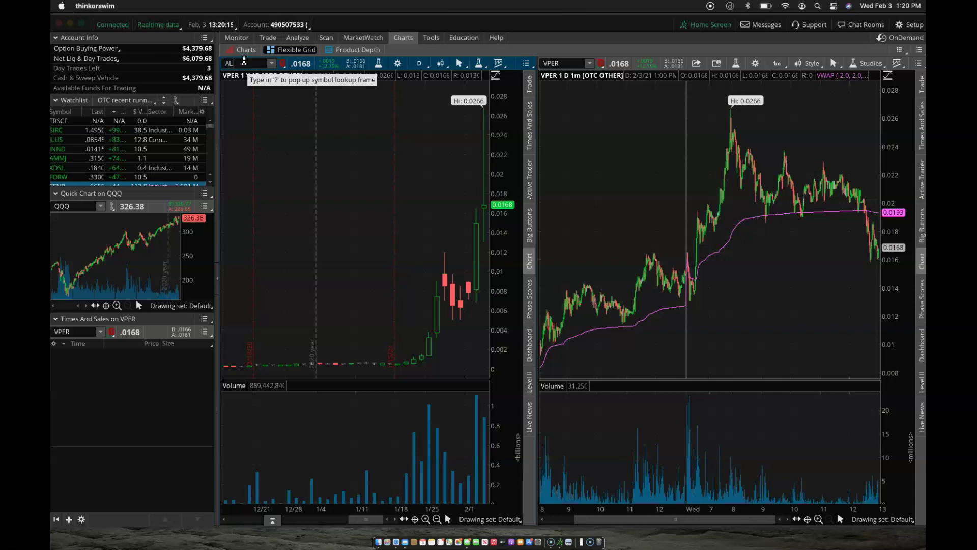
text(YI)
key(Return)
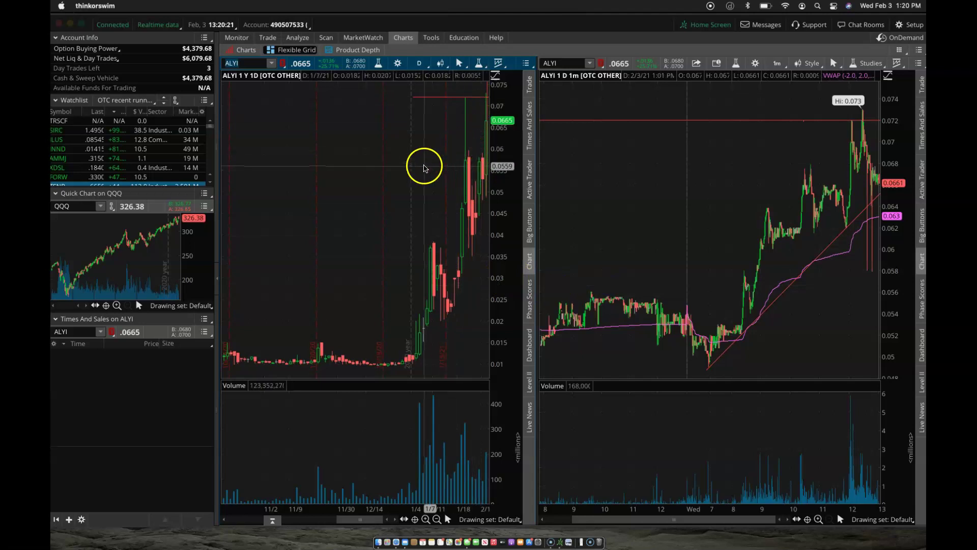
scroll(432, 148, up, 5)
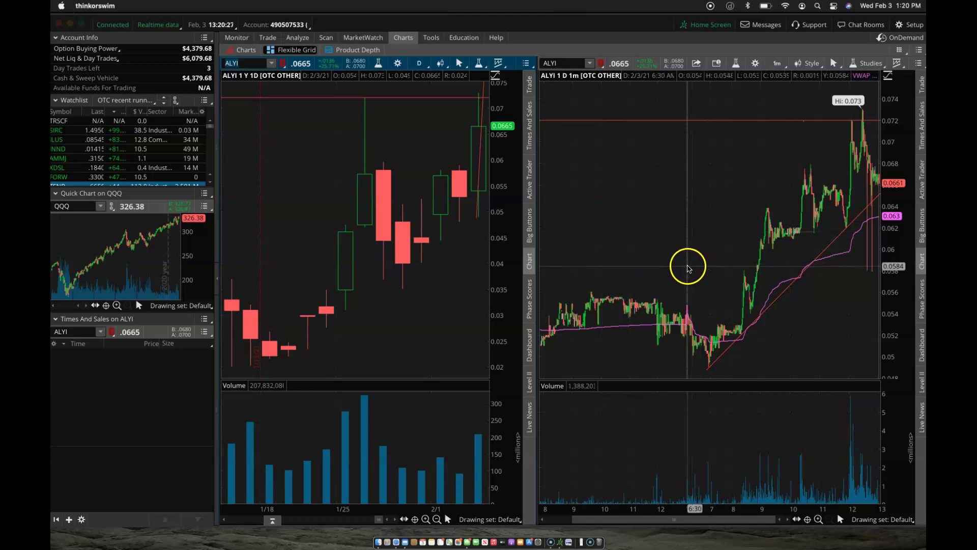
- Examine ALYI's February 3 session on the one-minute chart, focusing on the rising trendline touch just before noon and the pullback around 12:20
scroll(690, 263, up, 3)
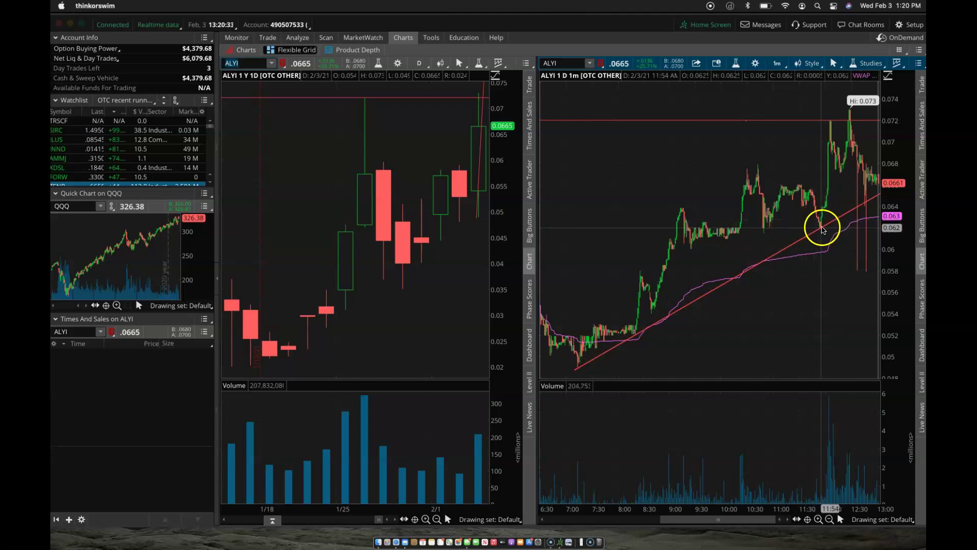
mouse_move(825, 230)
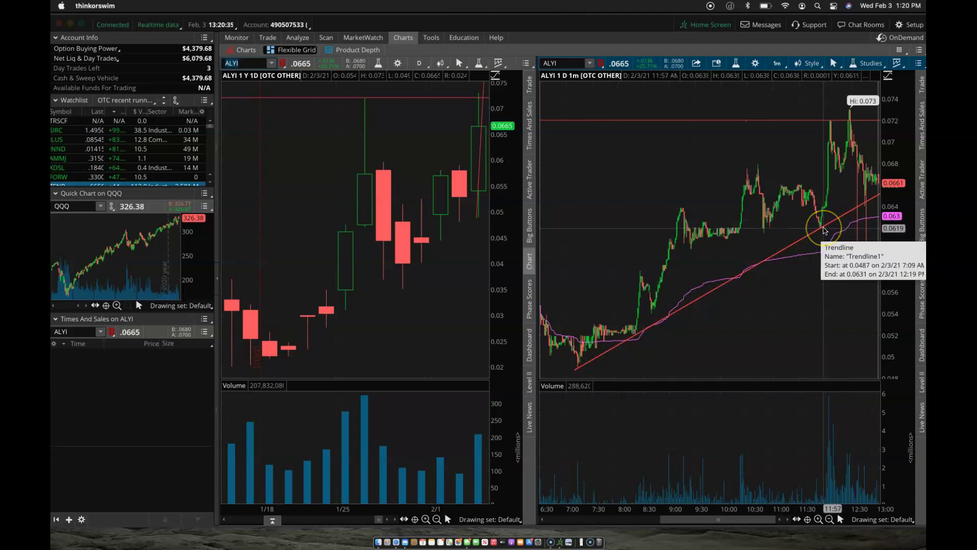
click(824, 230)
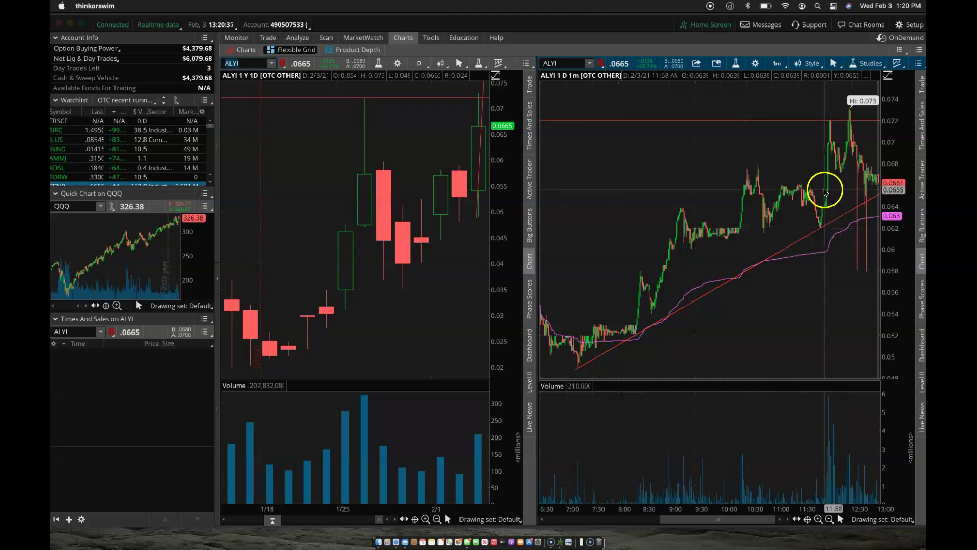
click(820, 123)
click(835, 216)
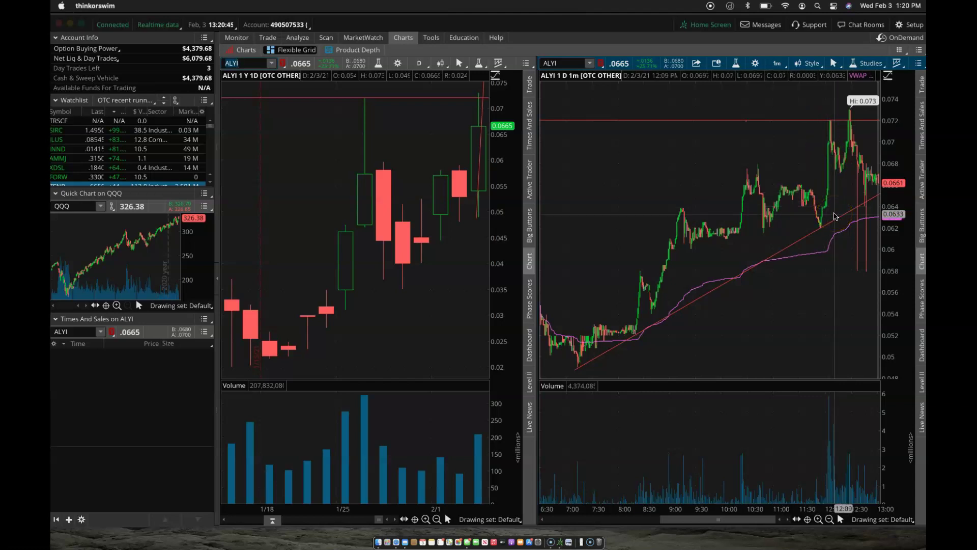
click(823, 223)
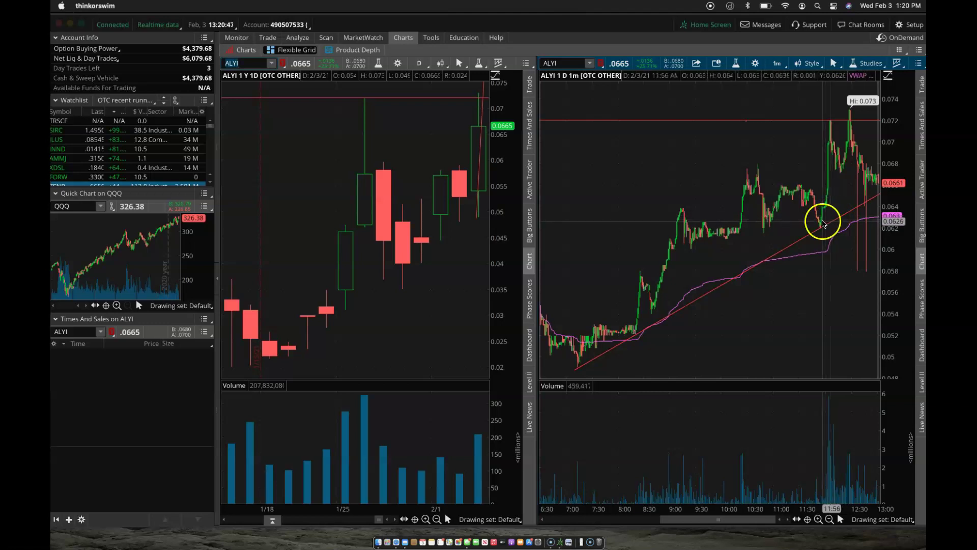
click(830, 201)
click(822, 224)
click(826, 222)
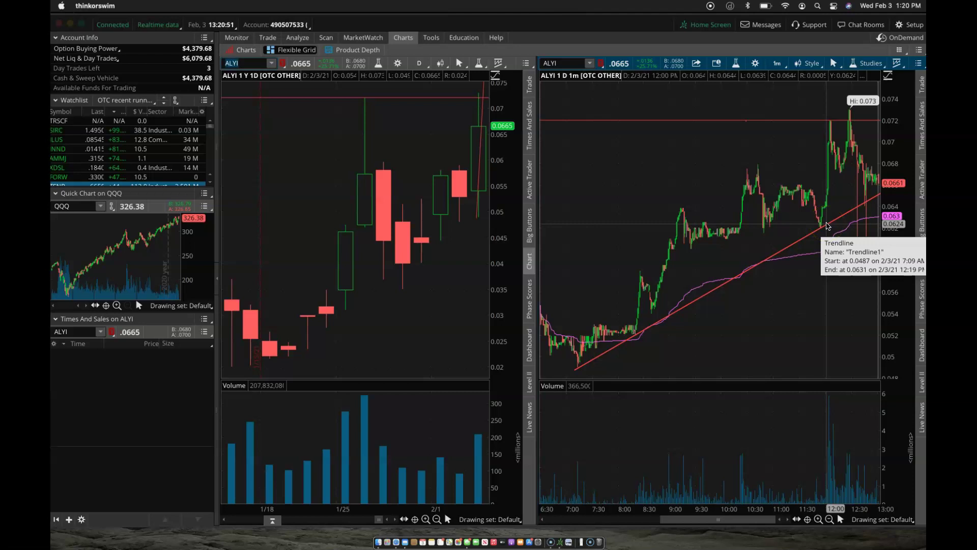
click(827, 223)
mouse_move(838, 192)
mouse_down()
mouse_move(842, 130)
mouse_move(843, 170)
mouse_up()
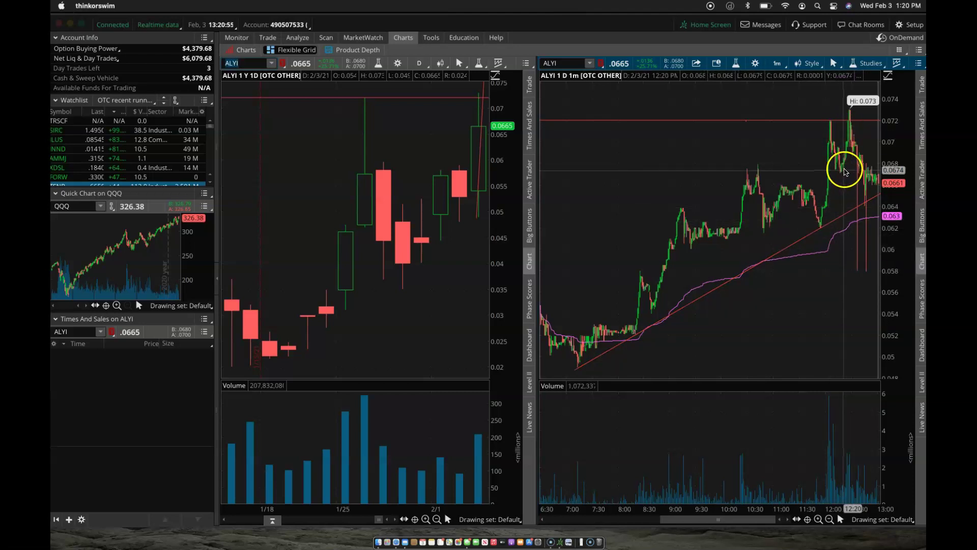
click(848, 171)
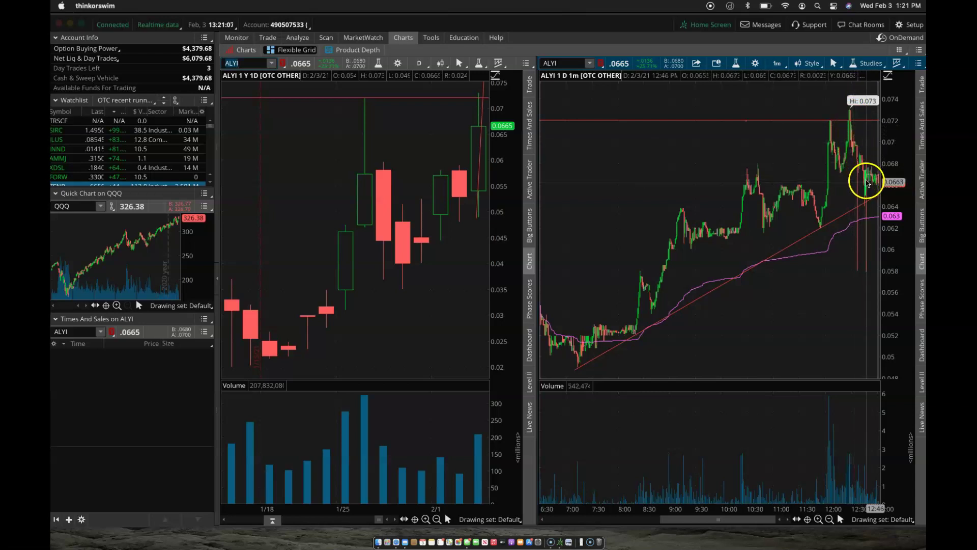
- Examine ALYI's one-minute candles from about 11:40 to 13:00, and restore the view of the full February 3 session
scroll(814, 196, up, 3)
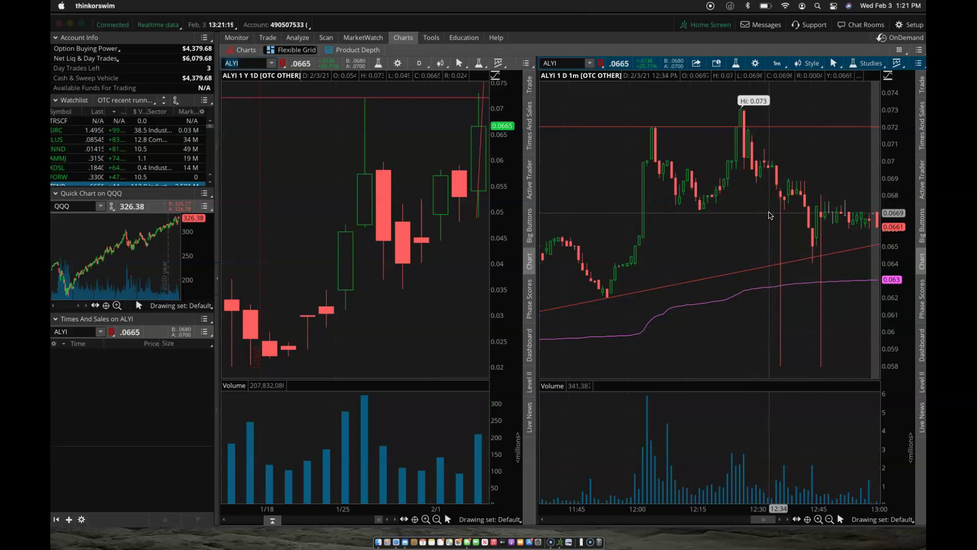
mouse_move(777, 285)
mouse_down()
mouse_move(785, 367)
mouse_move(784, 187)
mouse_move(762, 189)
mouse_move(820, 242)
mouse_move(816, 227)
mouse_move(816, 258)
mouse_move(814, 223)
mouse_move(765, 238)
mouse_move(753, 231)
mouse_up()
right_click(753, 234)
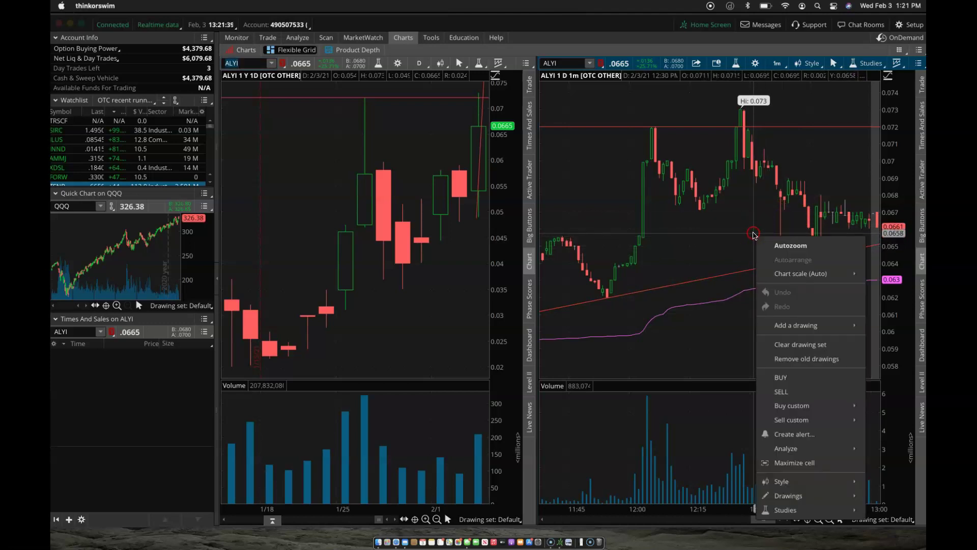
click(768, 247)
drag(695, 250, 683, 250)
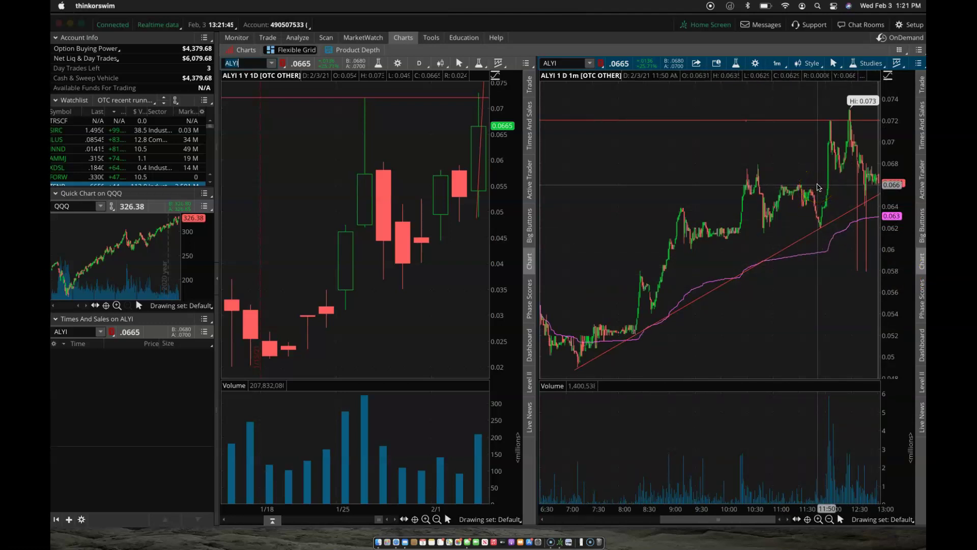
- Examine ALYI's one-minute candles from noon to the 13:00 close, and autozoom the intraday chart
click(817, 207)
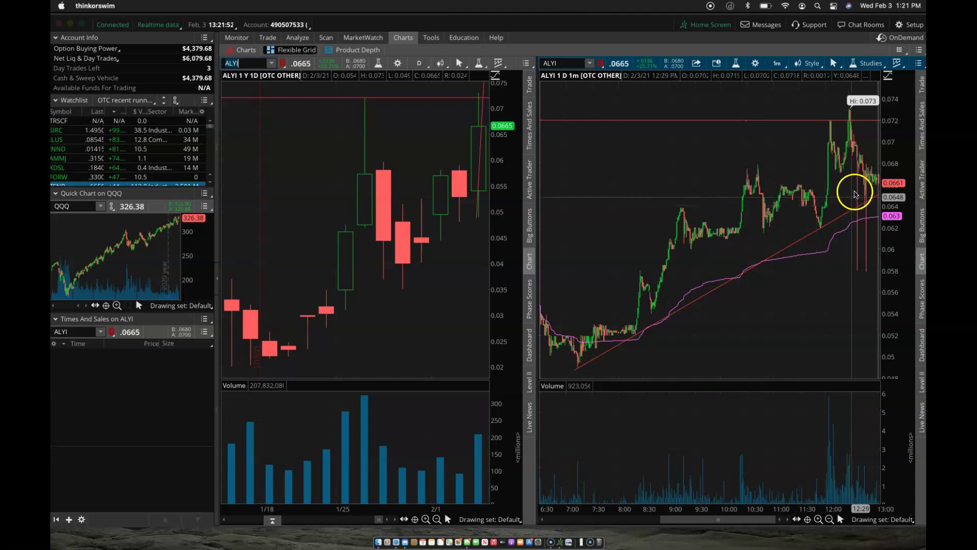
click(830, 184)
drag(830, 185, 898, 200)
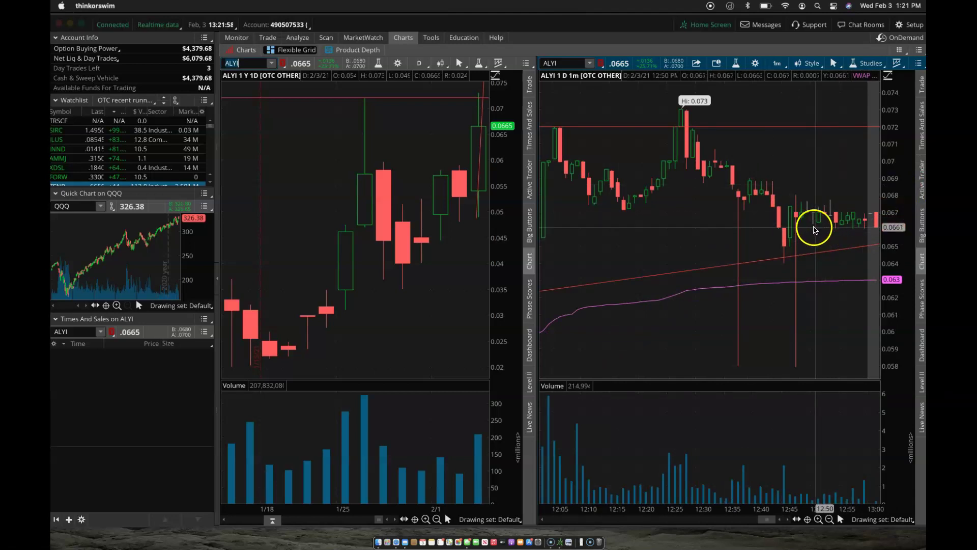
right_click(712, 222)
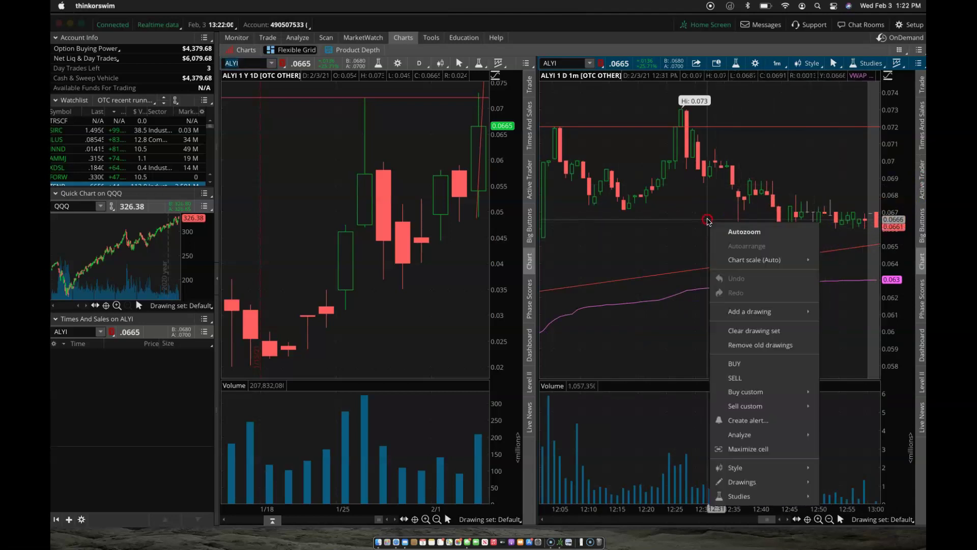
click(725, 226)
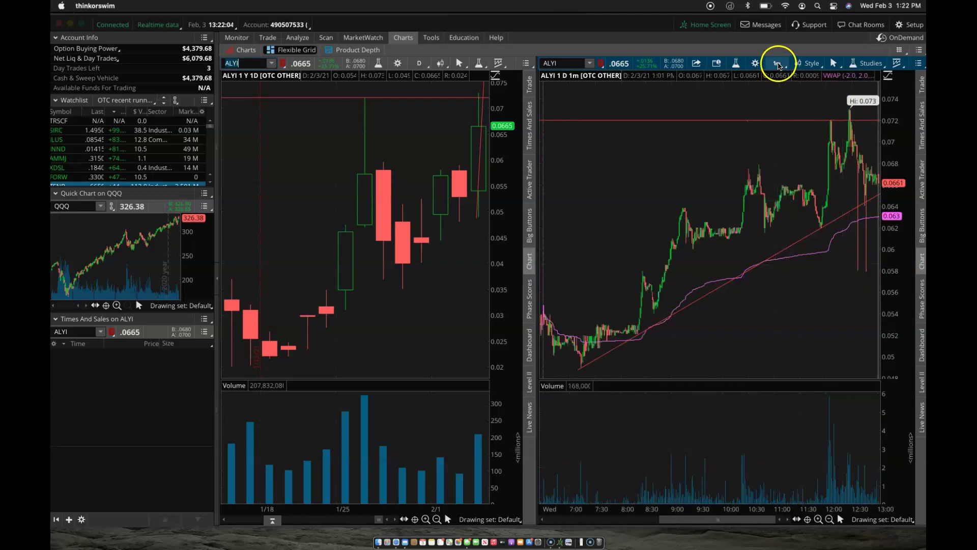
- Switch the intraday chart to the 1 D : 5m time frame and examine ALYI's February 3 session through the close
click(777, 64)
click(769, 113)
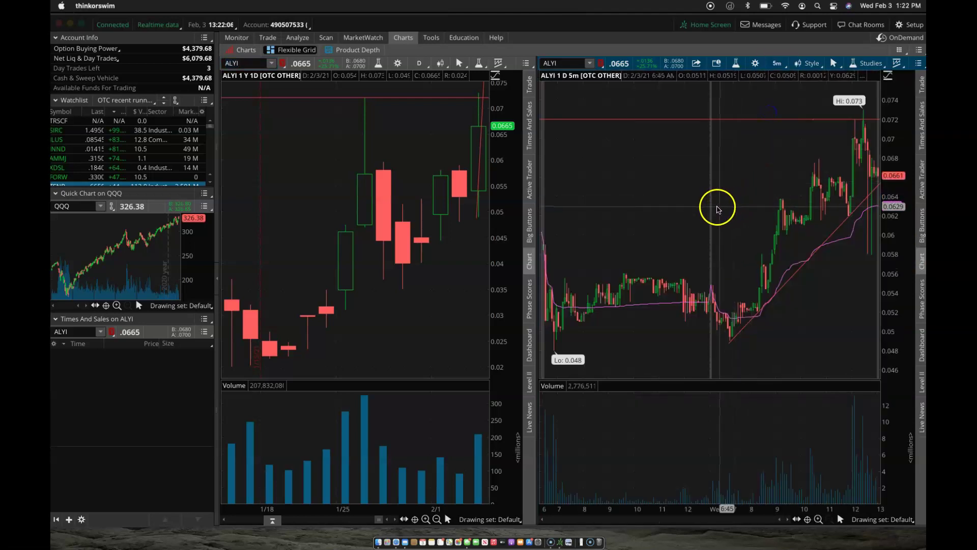
drag(709, 219, 923, 234)
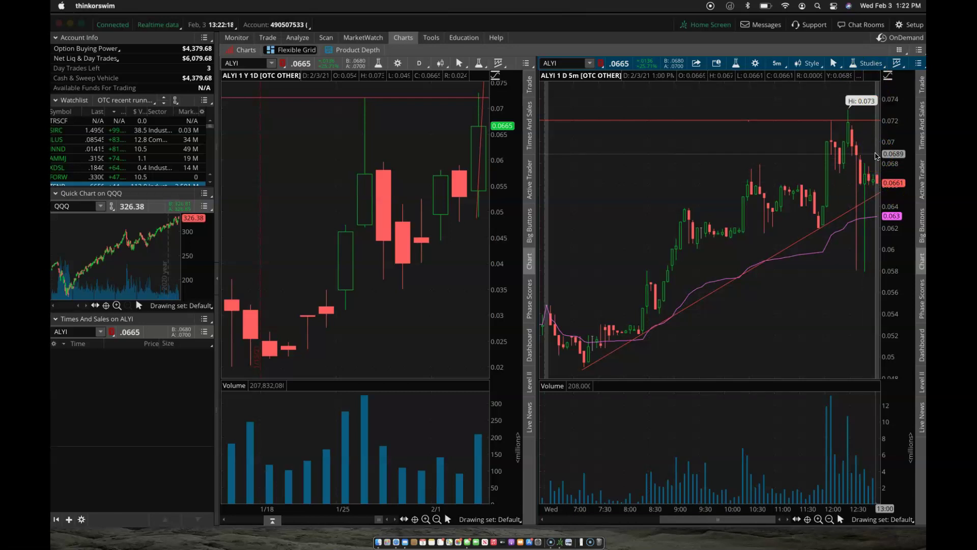
click(873, 185)
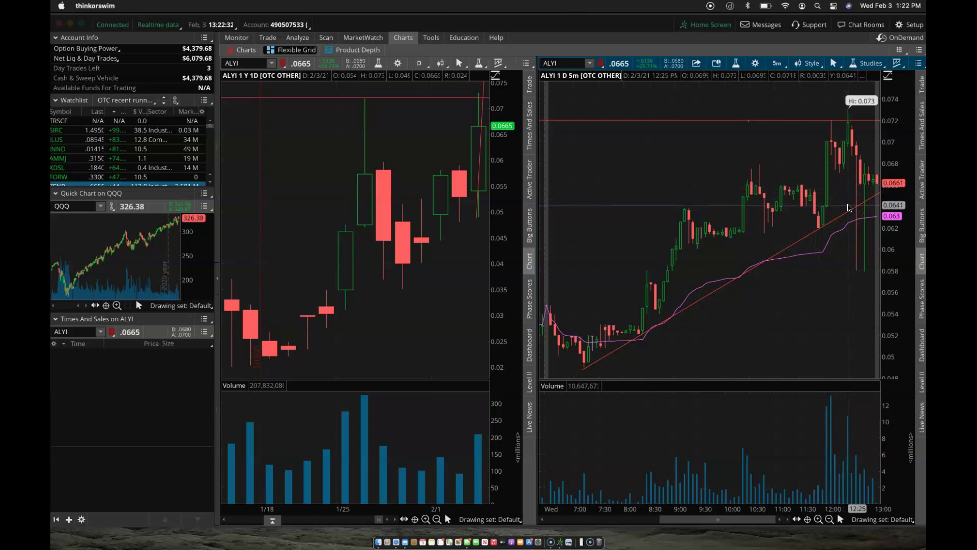
- Return the intraday chart to 1 D : 1m, examine ALYI's candles from about 11:00 to 13:00, and autozoom the chart
click(779, 63)
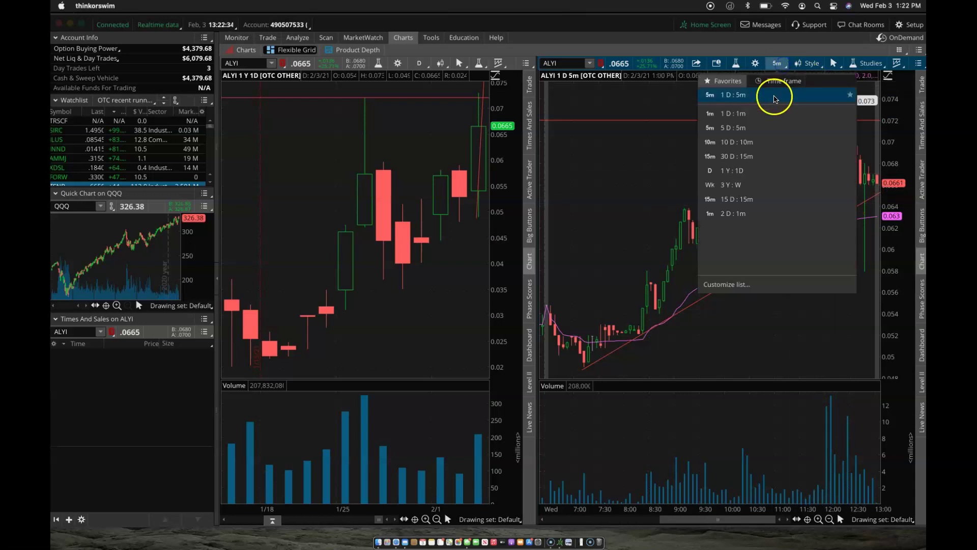
click(769, 114)
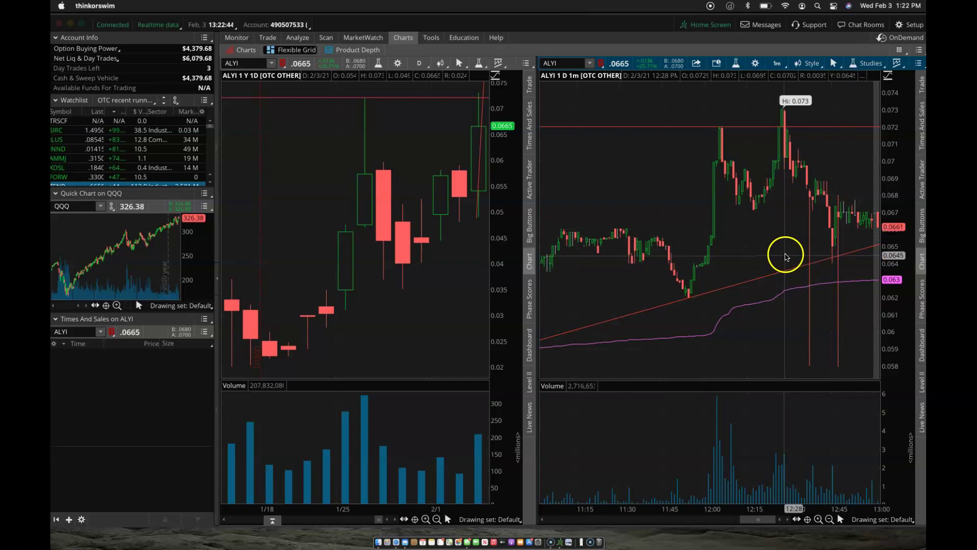
scroll(748, 198, down, 5)
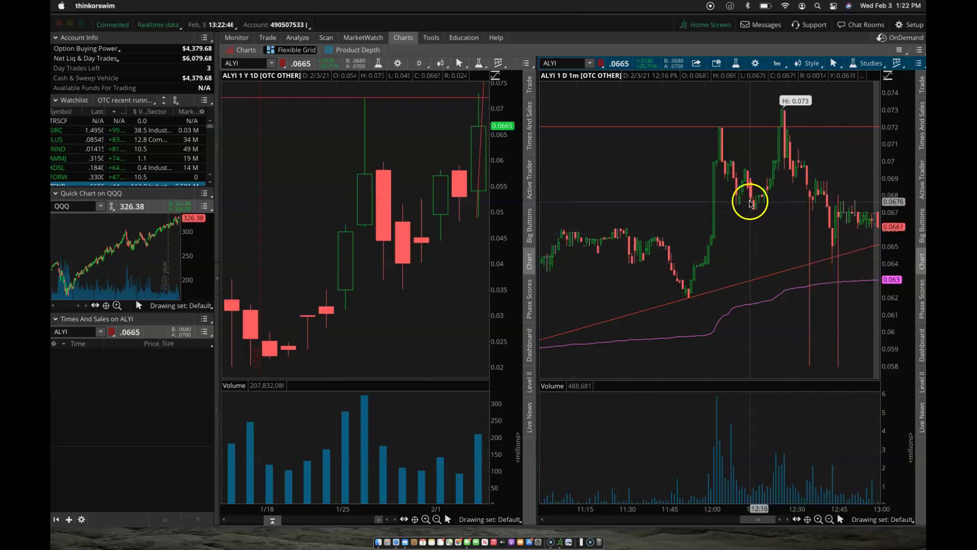
right_click(738, 216)
click(759, 232)
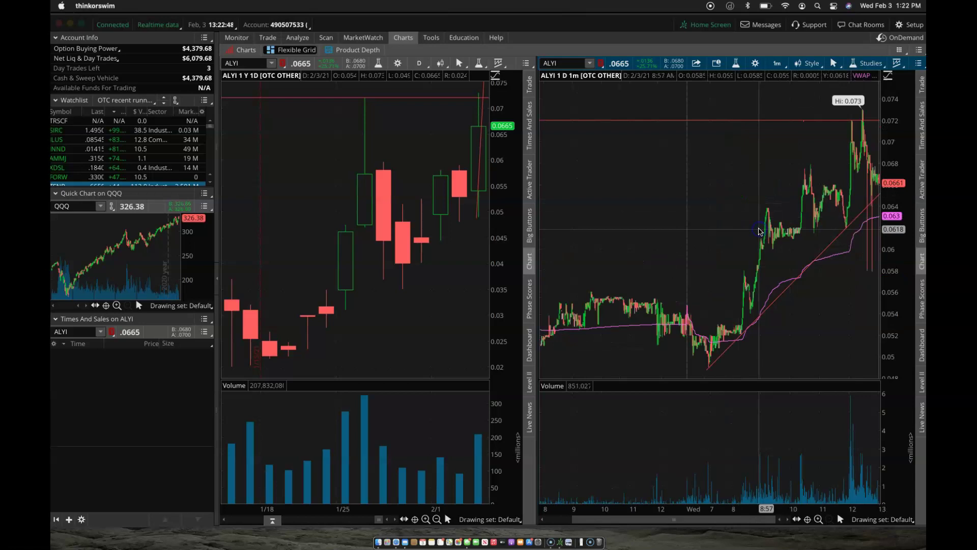
- Show only ALYI's February 3 session on the one-minute chart and examine the price swings between noon and the 12:25 high
click(733, 227)
click(773, 194)
click(719, 204)
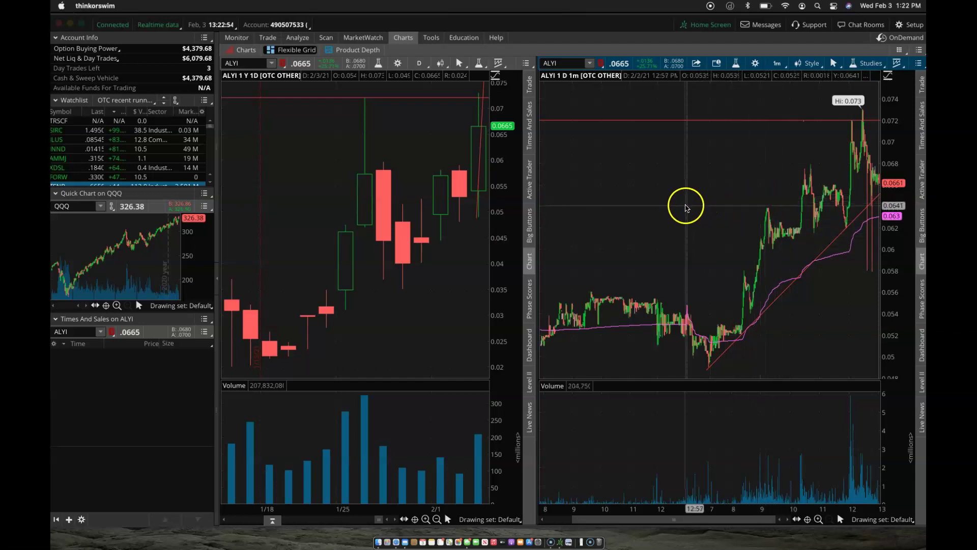
drag(688, 207, 913, 225)
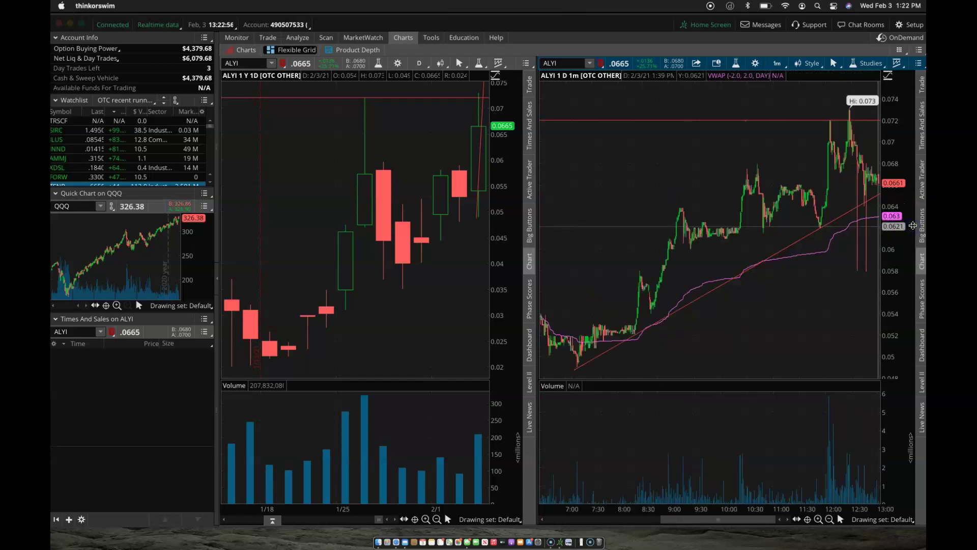
click(890, 233)
click(811, 234)
click(842, 146)
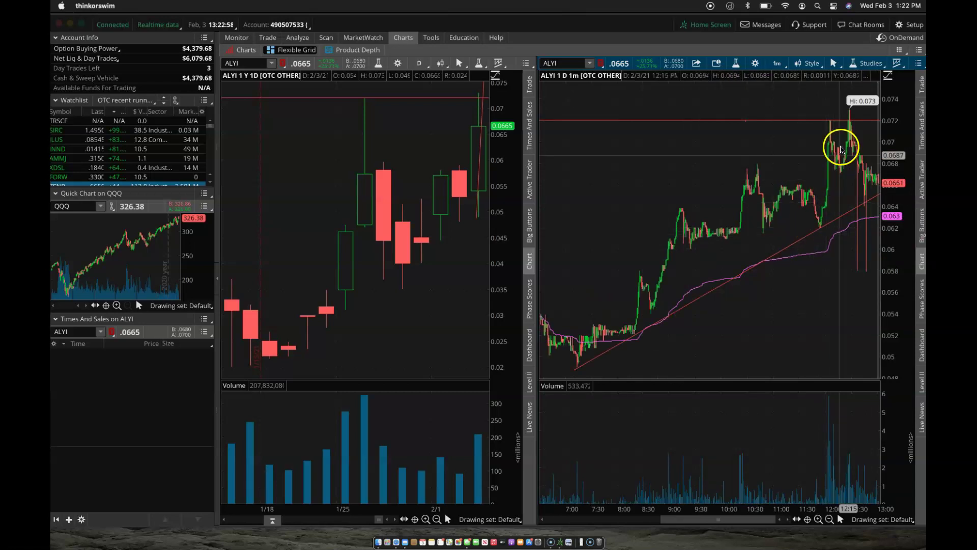
click(818, 170)
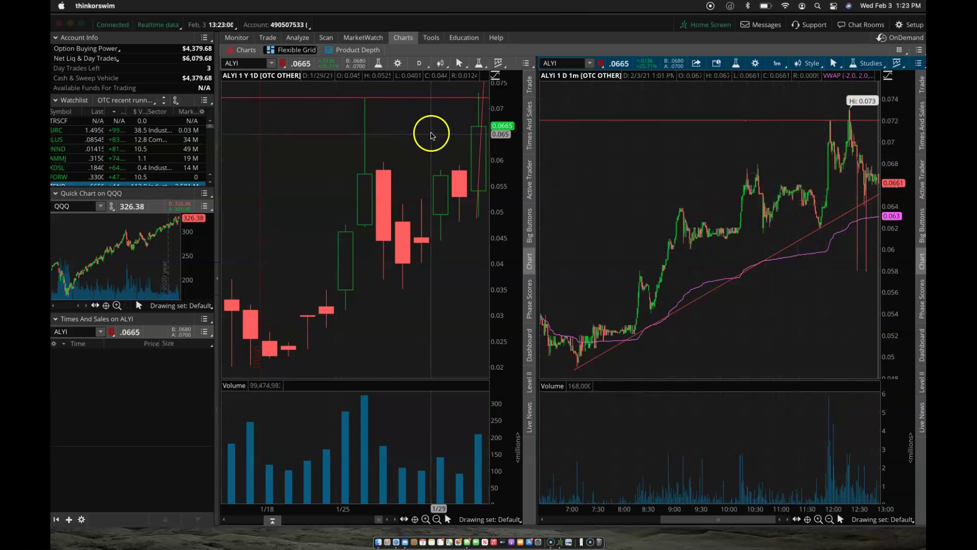
- Autozoom ALYI's daily chart and narrow it to the candles from late November to early February
right_click(412, 136)
click(448, 150)
drag(439, 158, 602, 177)
- Examine ALYI's one-minute price action from about 9:30 to 10:45, and narrow the daily chart to January through early February
click(703, 163)
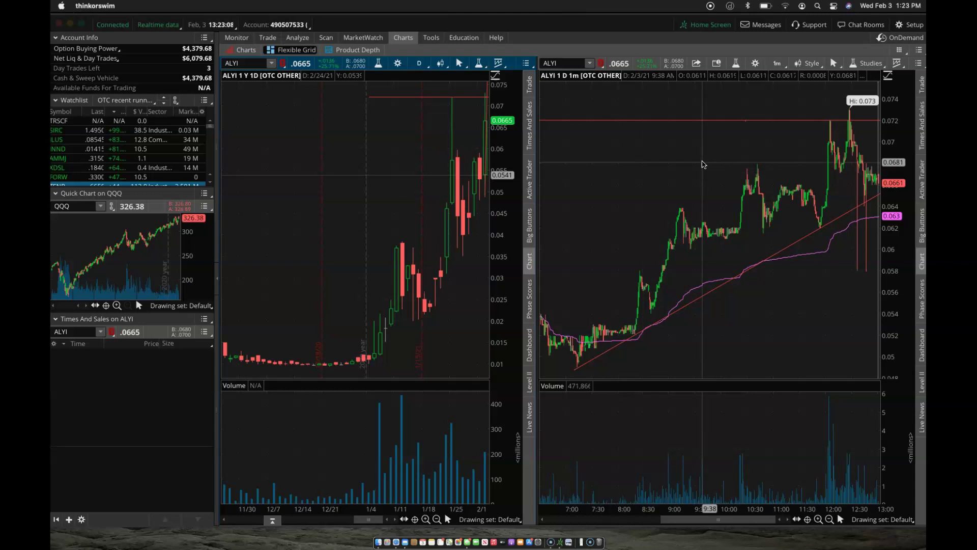
click(691, 203)
click(728, 236)
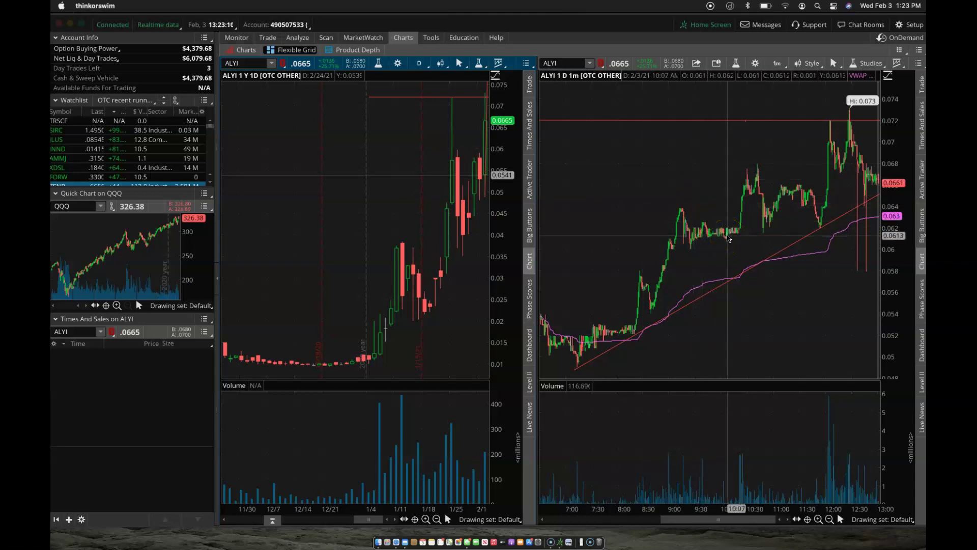
click(743, 230)
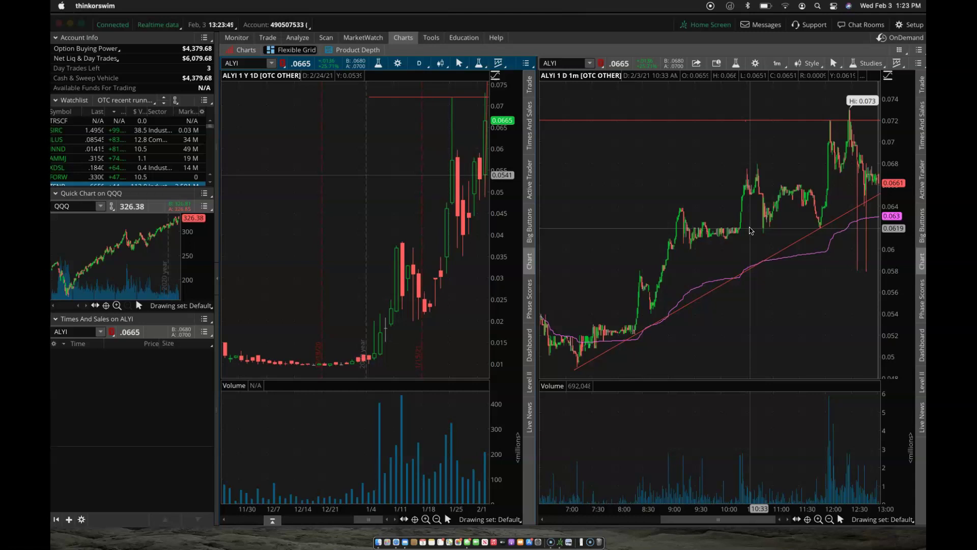
click(752, 166)
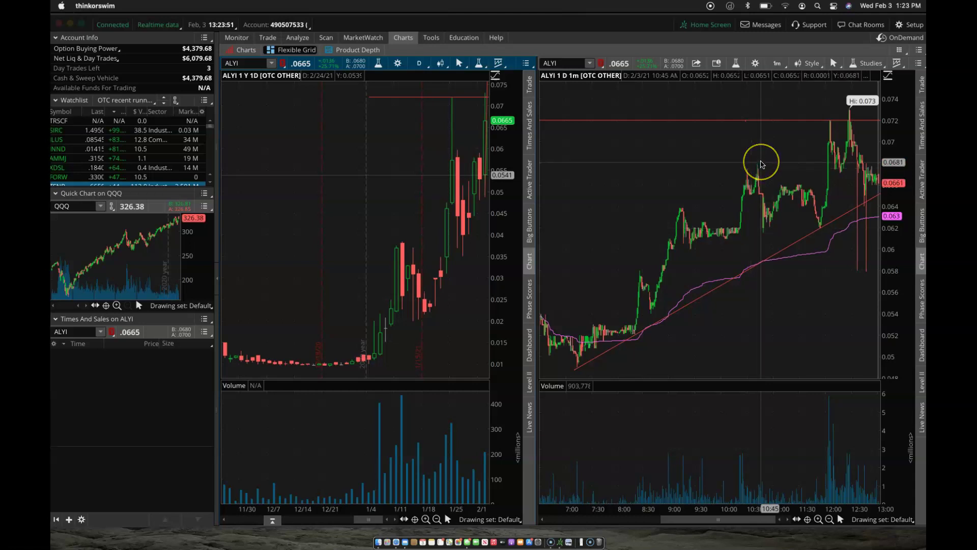
click(759, 174)
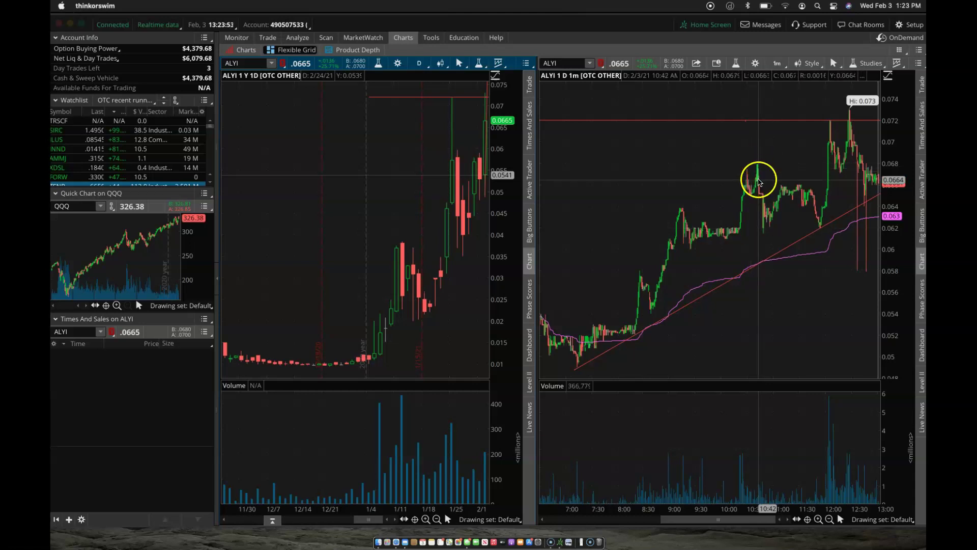
click(749, 209)
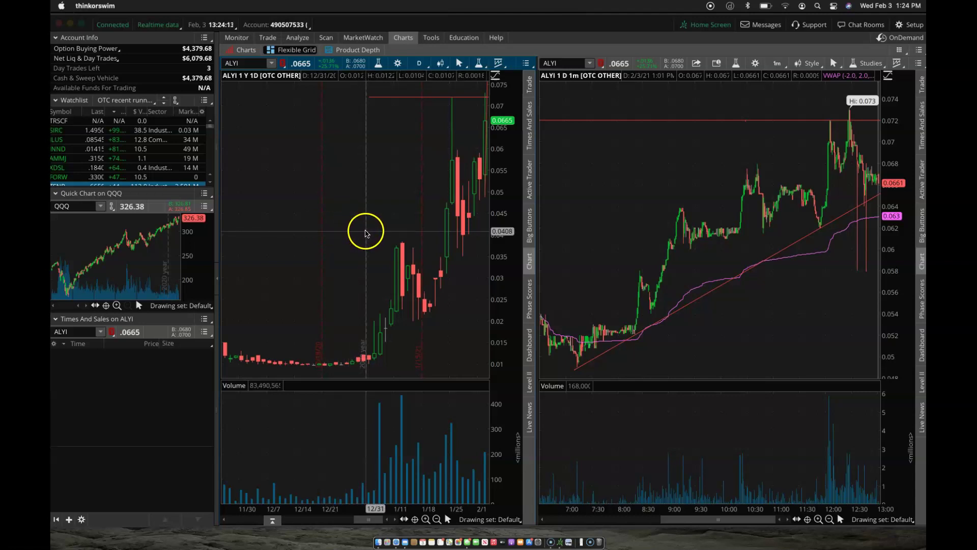
drag(364, 233, 487, 234)
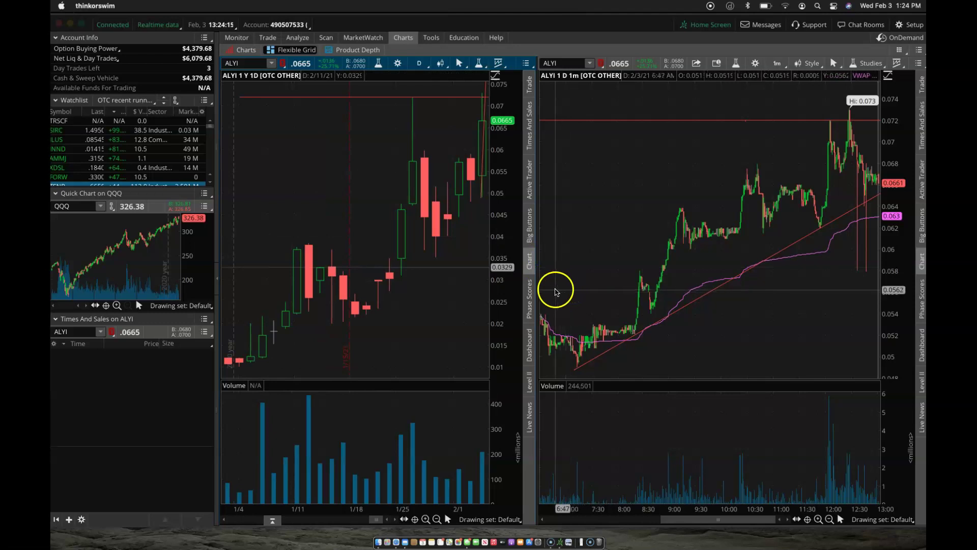